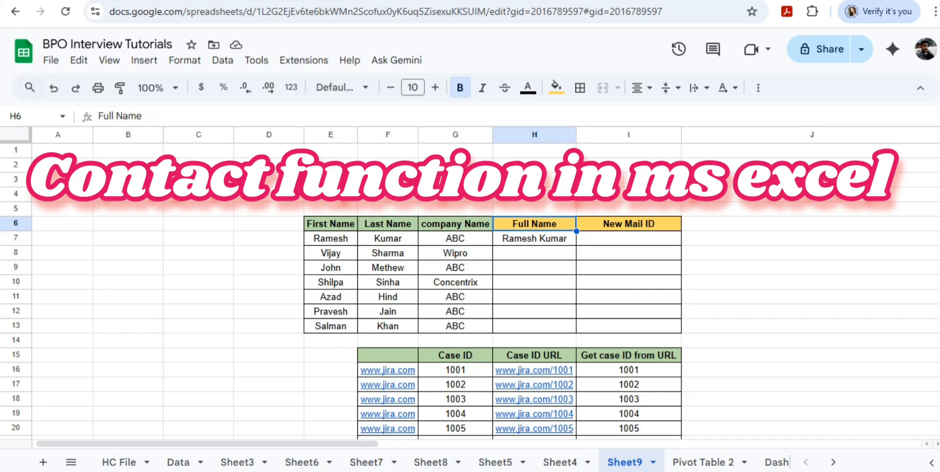
Replace the Full Name formula in H7 with =CONCAT(E7,F7) to join the first and last names.
click(535, 239)
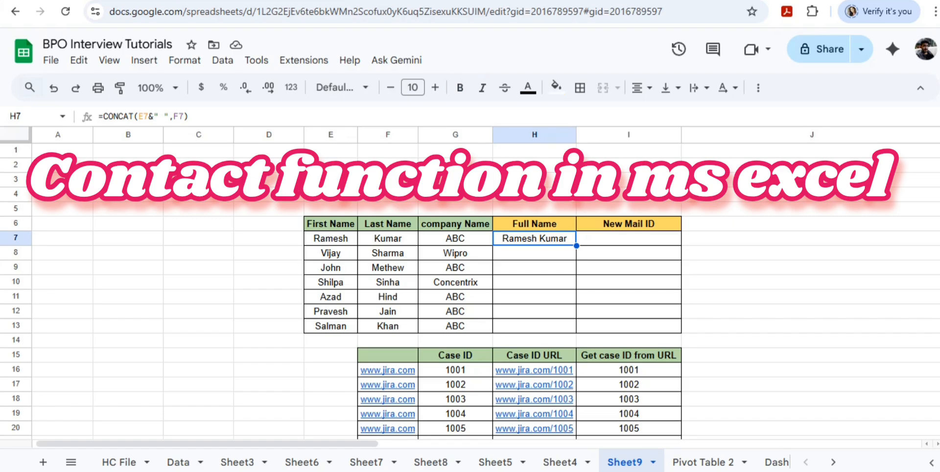
text(=conm)
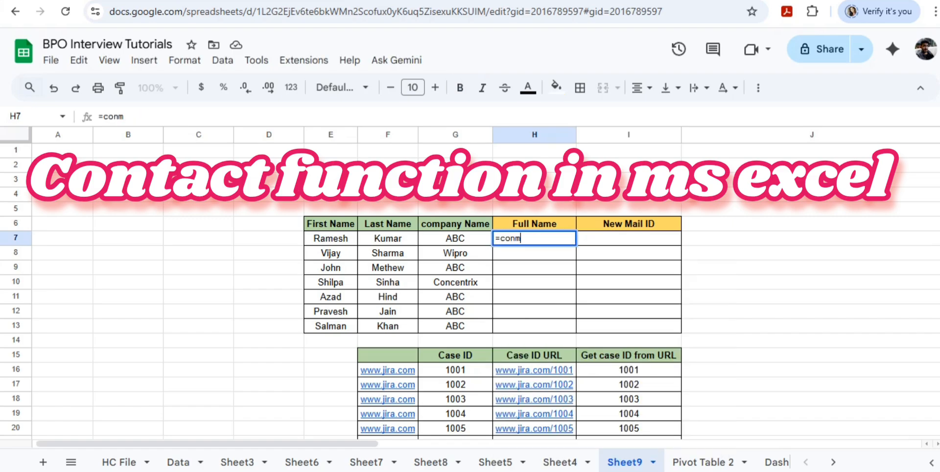
key(BackSpace)
key(Tab)
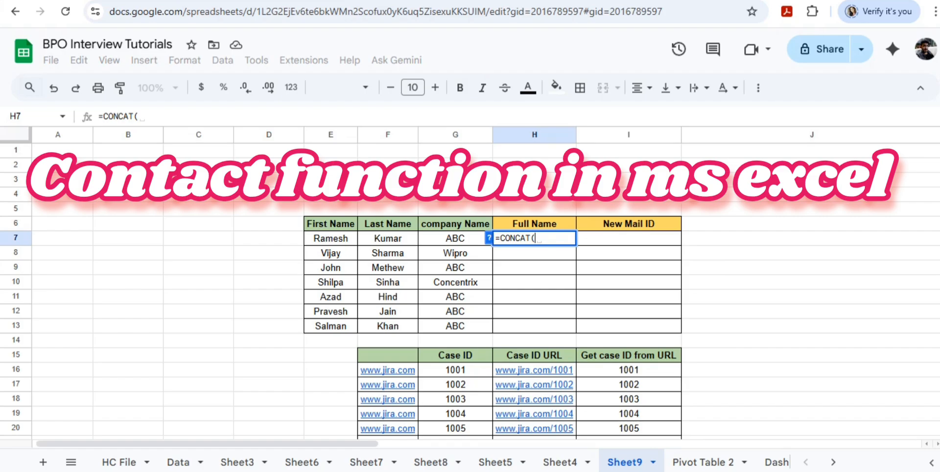
click(331, 238)
text(,)
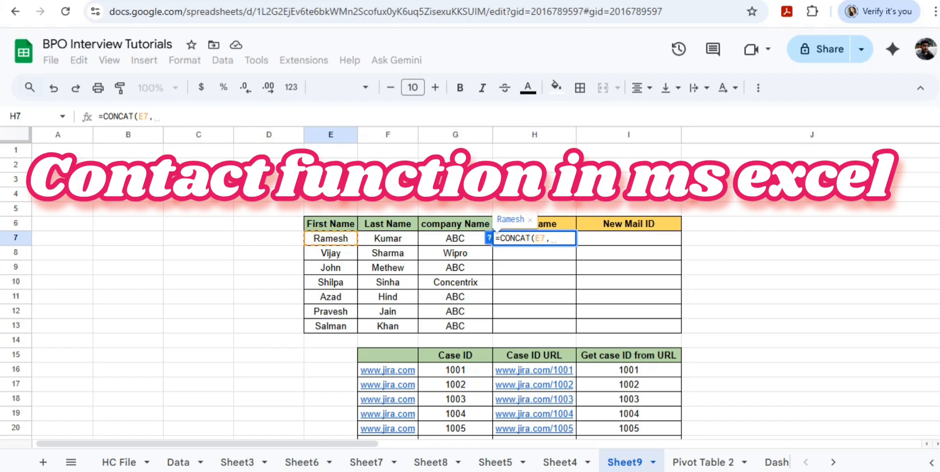
click(388, 239)
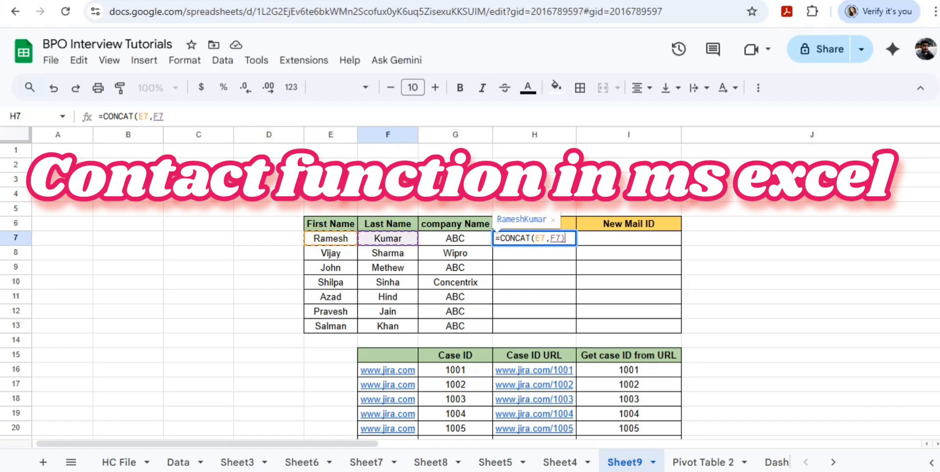
text())
key(Return)
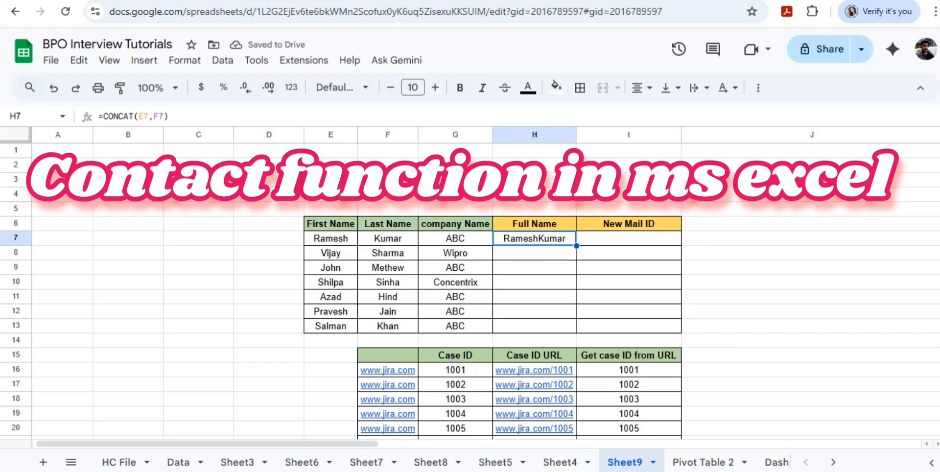
Edit the H7 formula to =CONCAT(E7&" ",F7) so a space separates the two names.
key(F2)
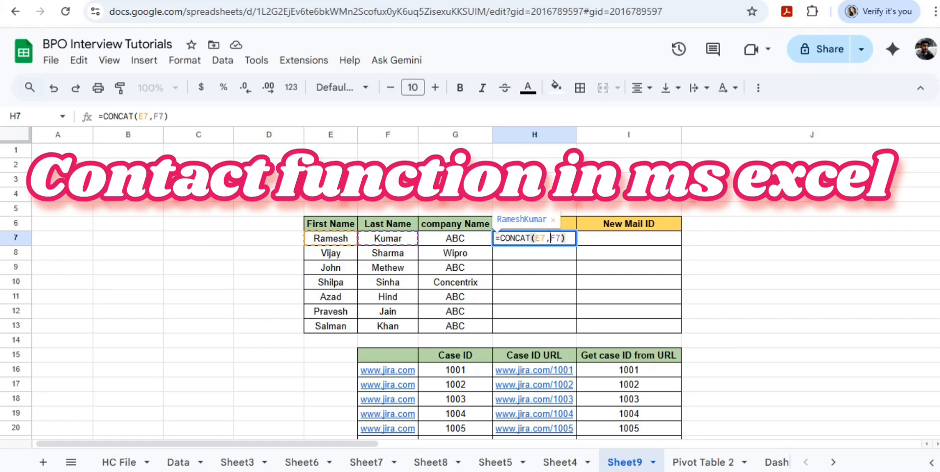
click(546, 238)
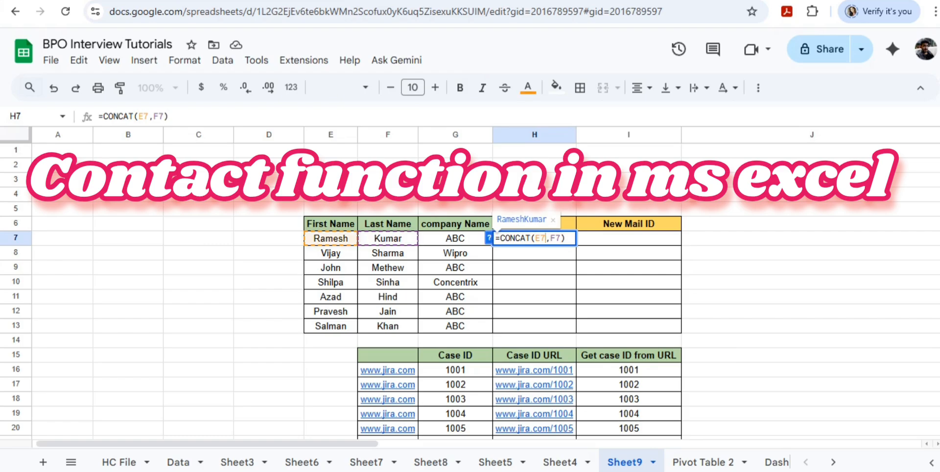
text(&")
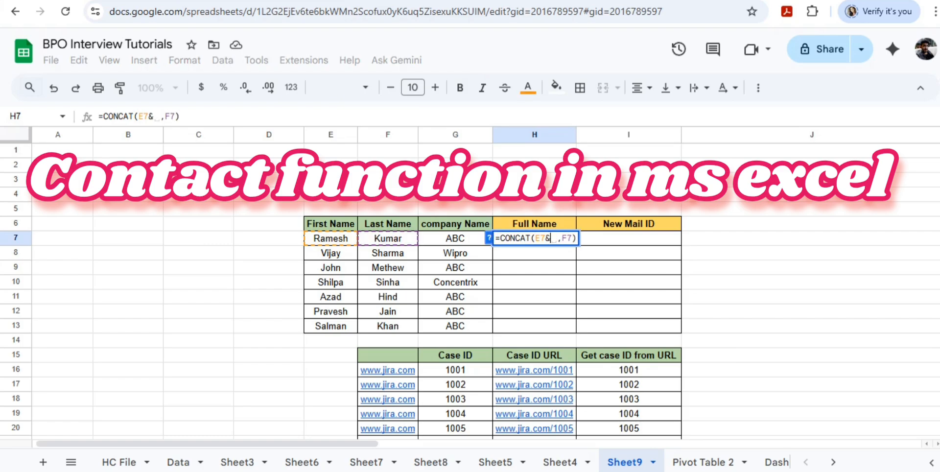
text(")
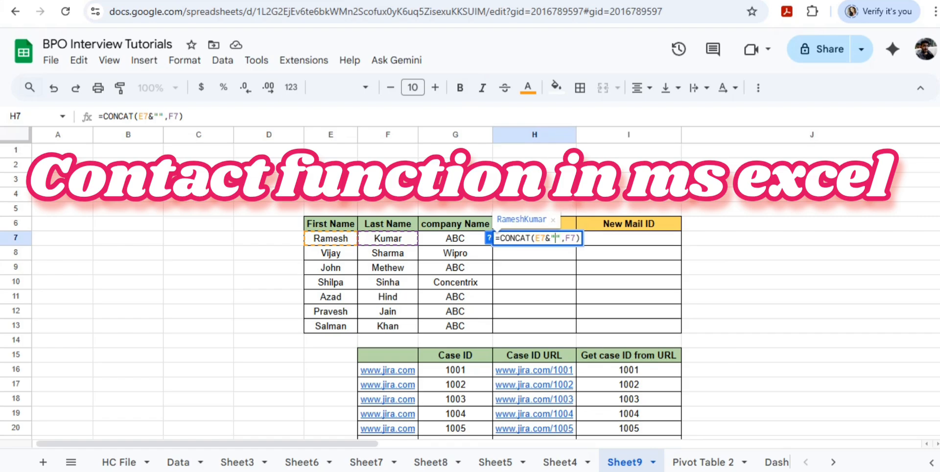
key(Return)
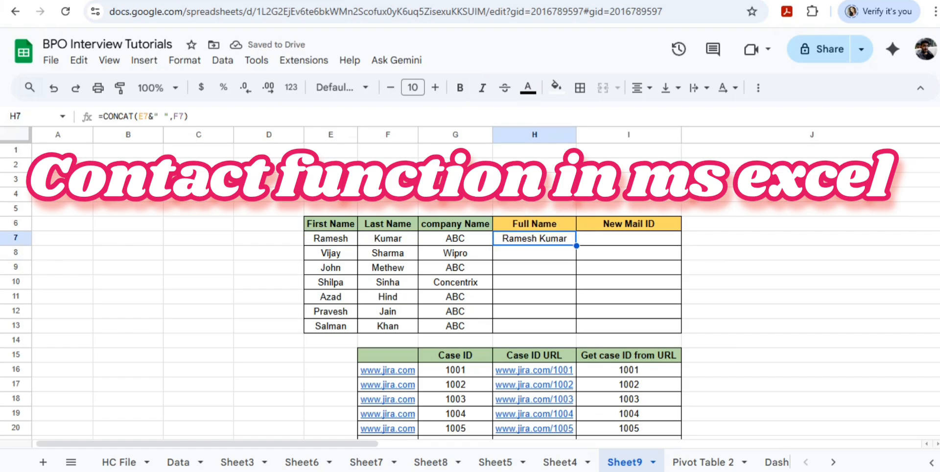
Fill the Full Name formula from H7 down to H13 and select the filled range.
double_click(577, 246)
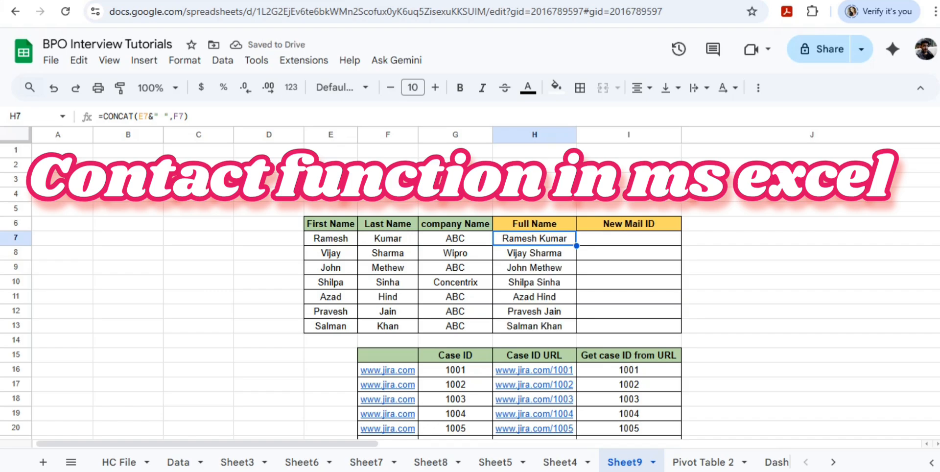
click(535, 239)
key(shift+Down)
key(shift+Down)
key(shift+Down)
key(shift+Down)
key(shift+Down)
key(shift+Down)
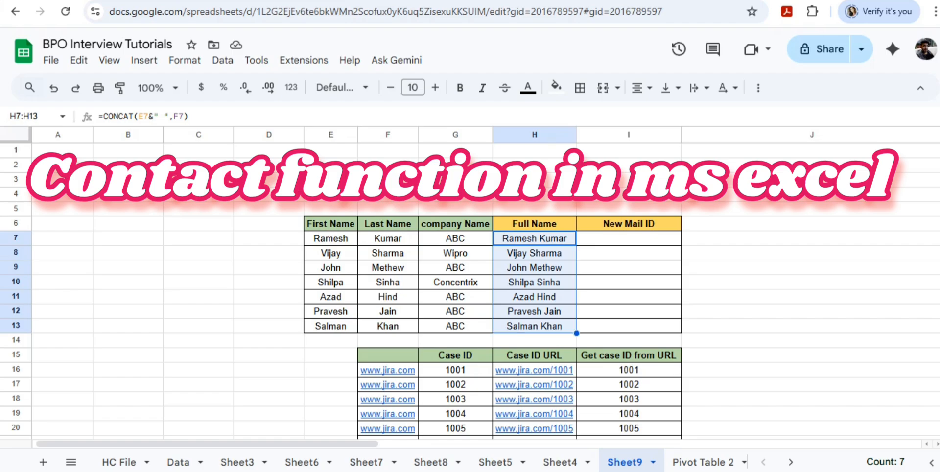
Enter =CONCAT(E7,G7) in I7 under New Mail ID to join the first name and company name.
click(629, 238)
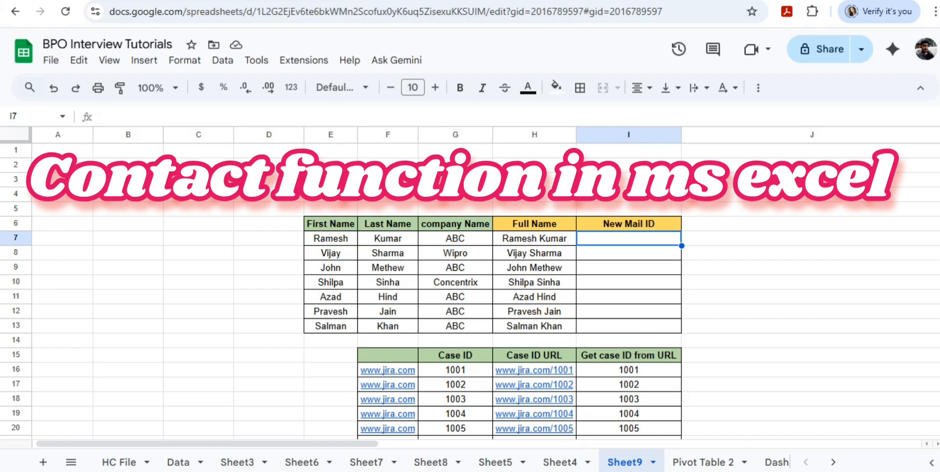
text(=)
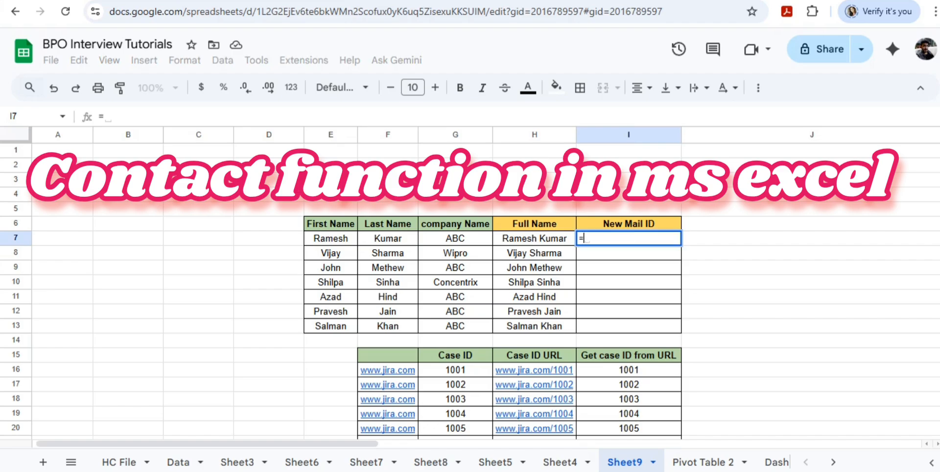
text(conc)
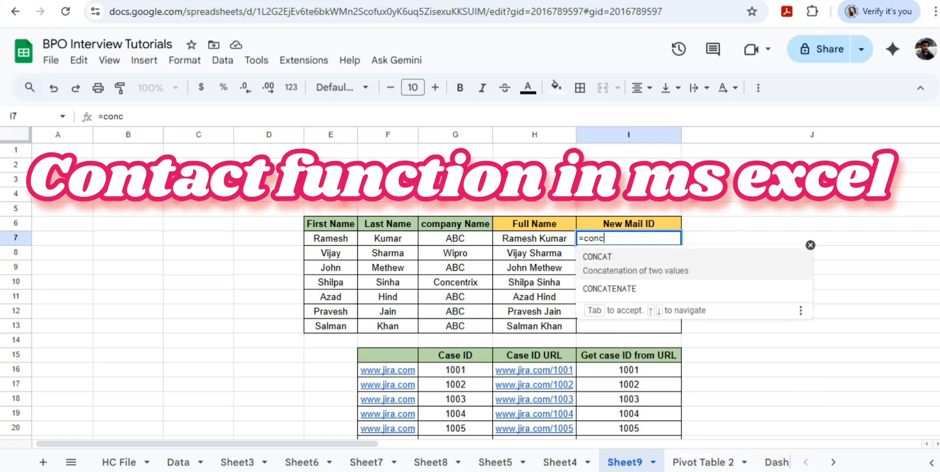
key(Tab)
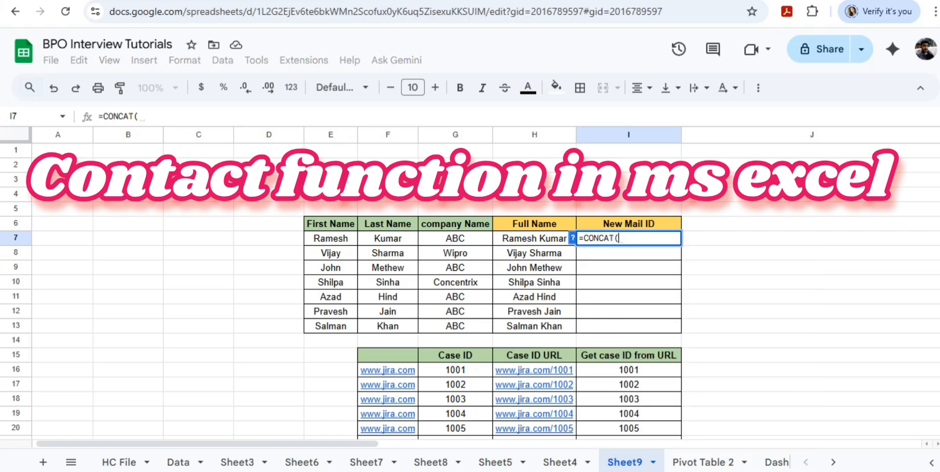
key(Left)
key(Left)
key(Left)
key(Left)
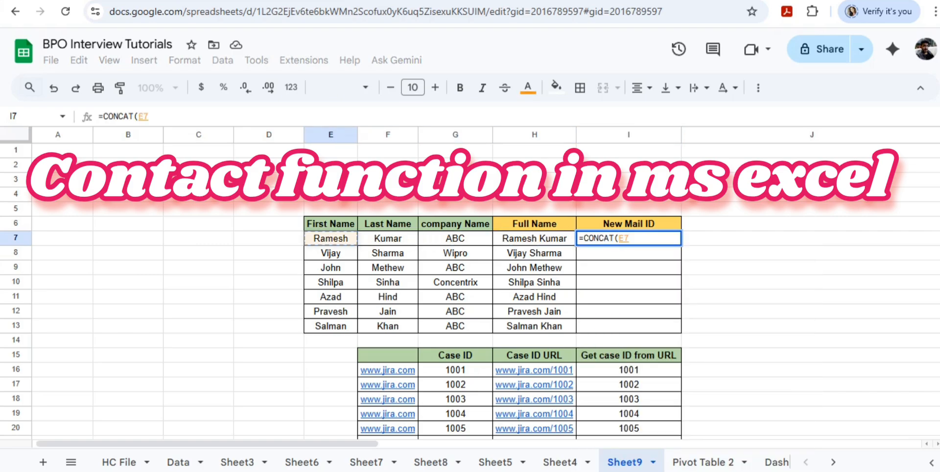
text(,)
key(Left)
key(Left)
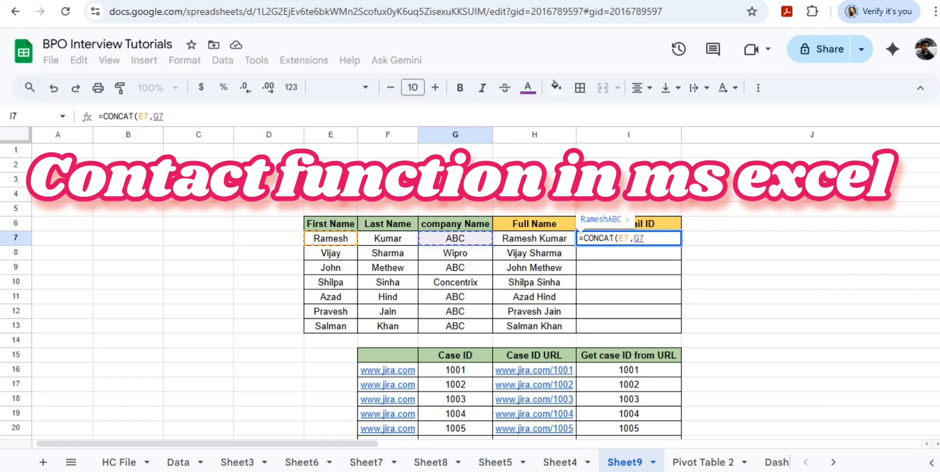
text())
key(Return)
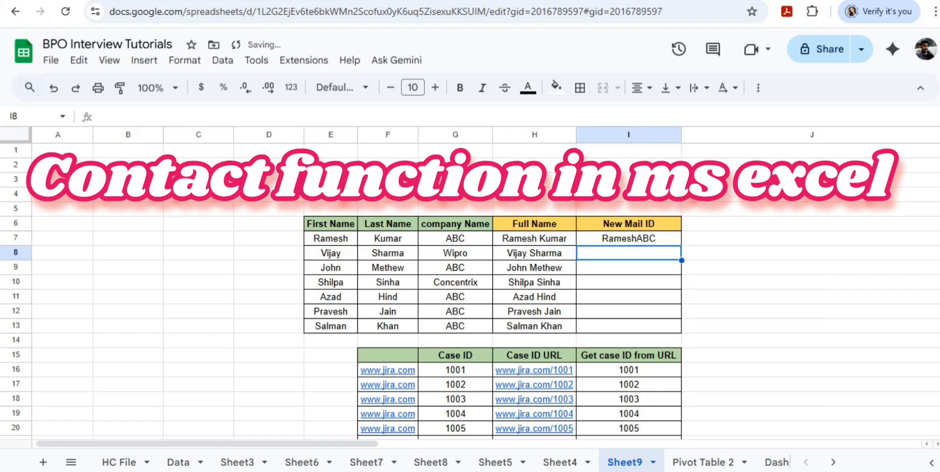
Edit the I7 formula to =CONCAT(E7&"@",G7) so an @ sign separates the first name and company.
key(Up)
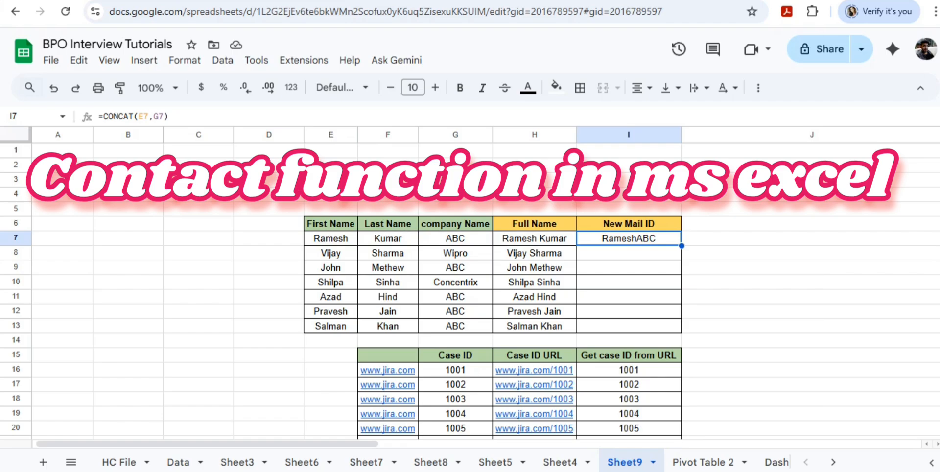
key(Return)
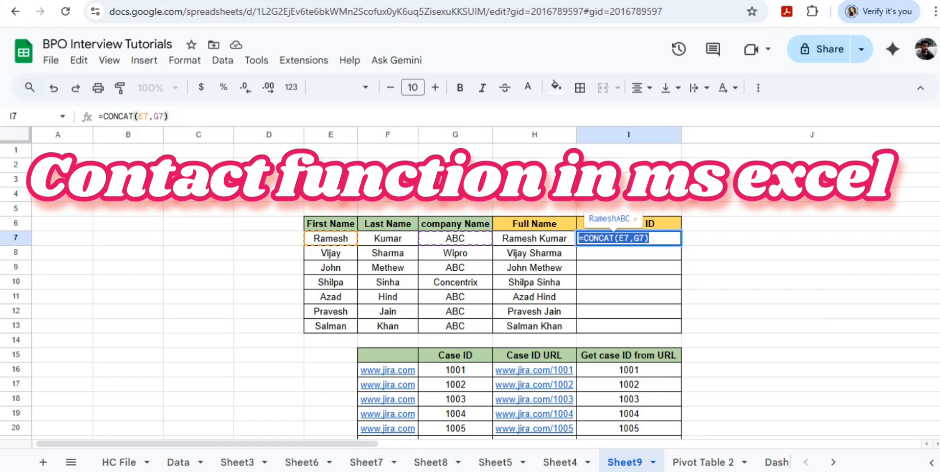
click(629, 238)
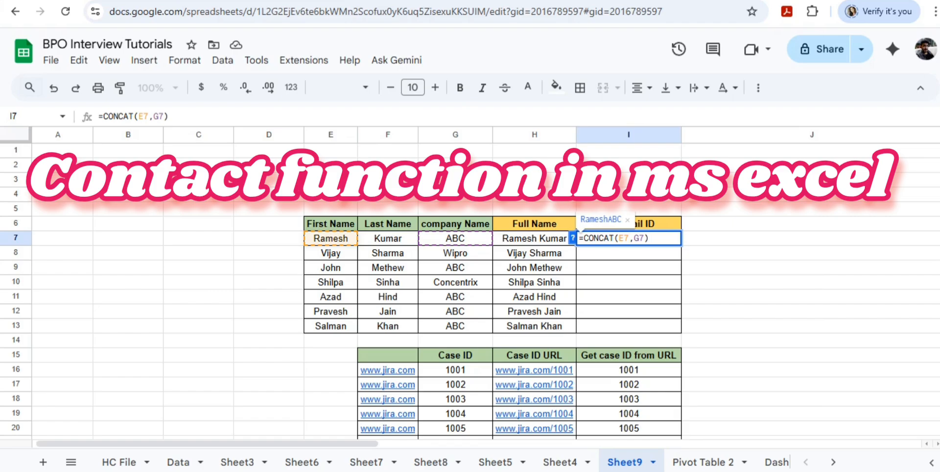
text(&")
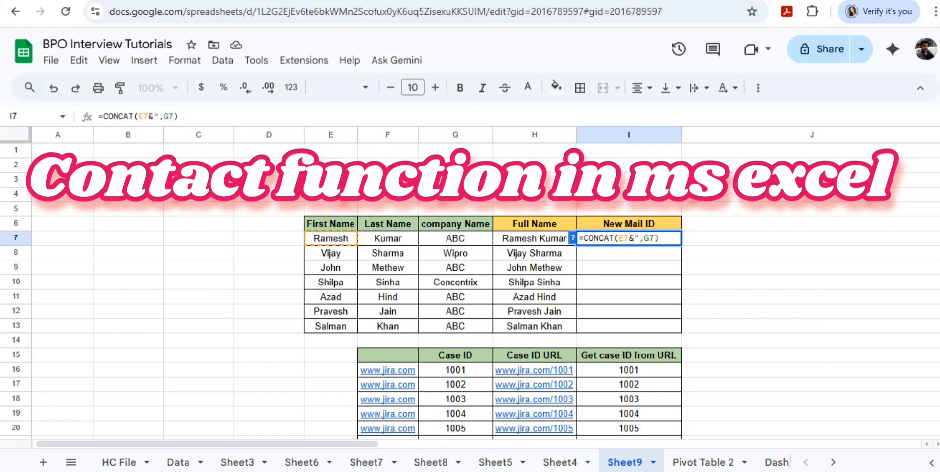
text(@")
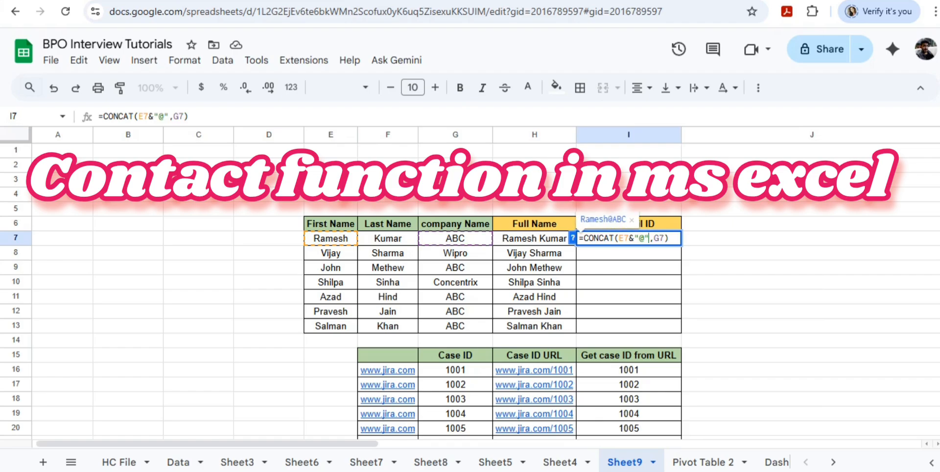
key(ctrl+Return)
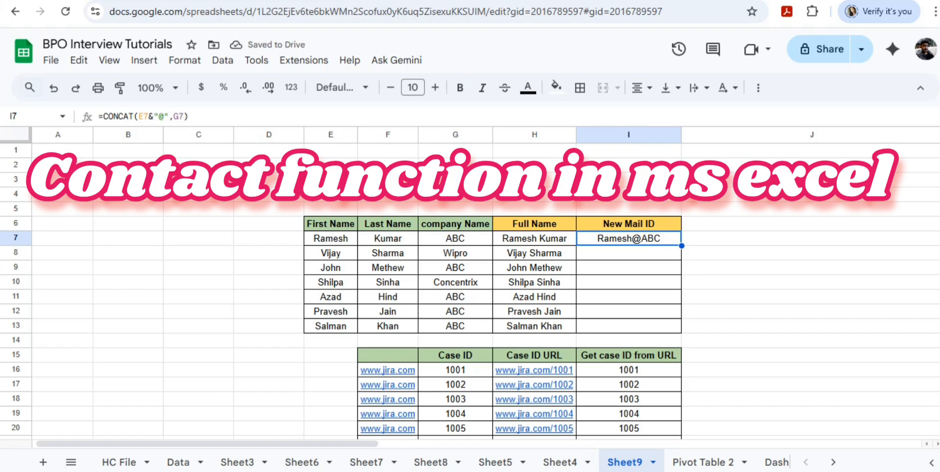
Fill the New Mail ID formula from I7 down to I13 and review the formula in I7.
double_click(682, 246)
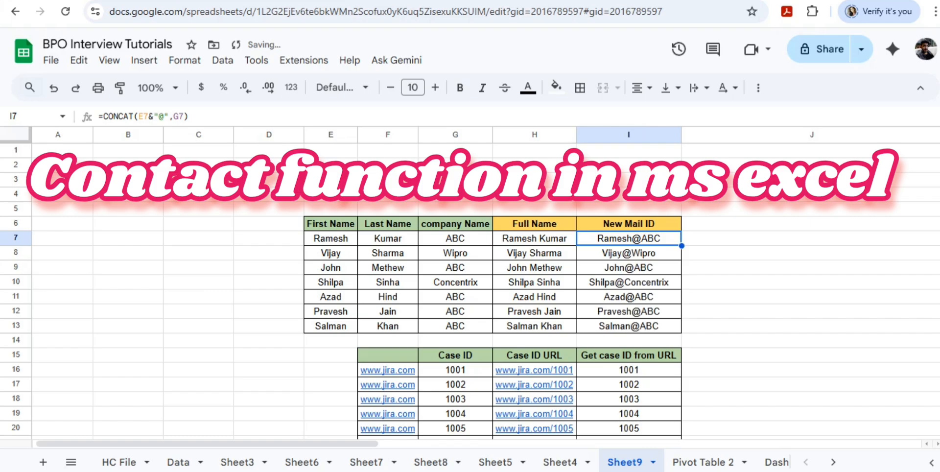
key(F2)
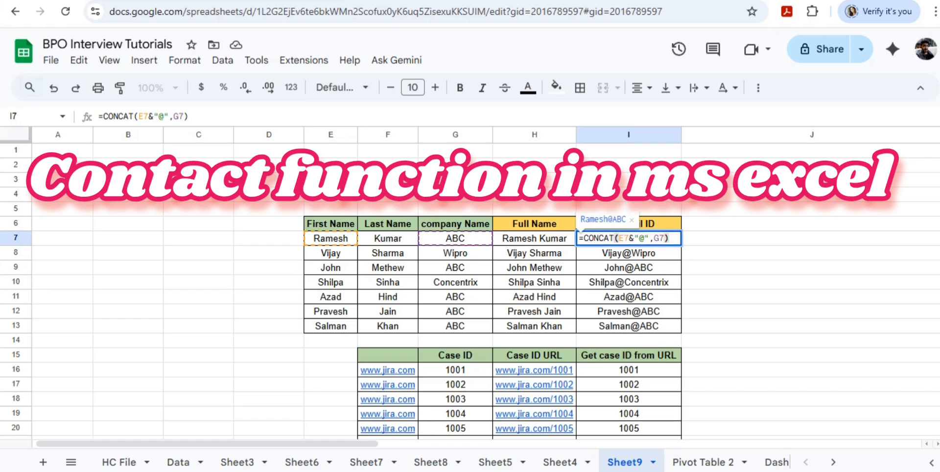
key(Return)
key(Up)
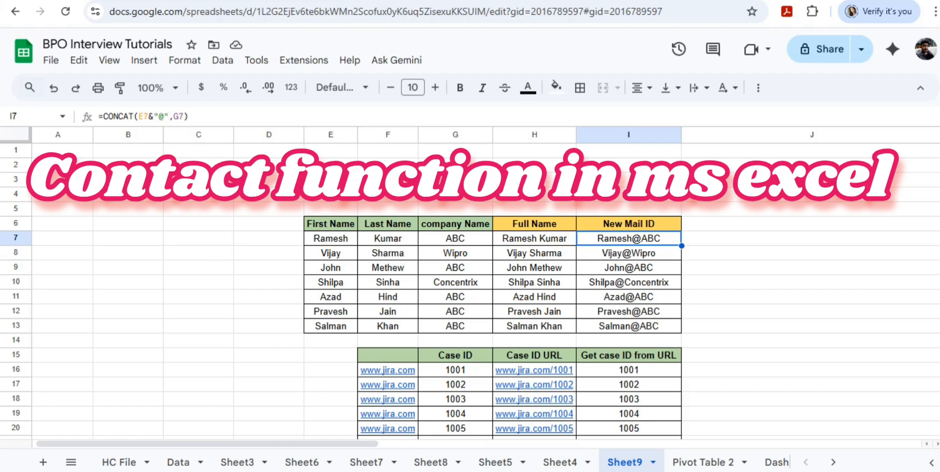
Append ".com" to the mail ID formula in I7, making it =CONCAT(E7&"@",G7&".com"), and reopen it for review.
key(F2)
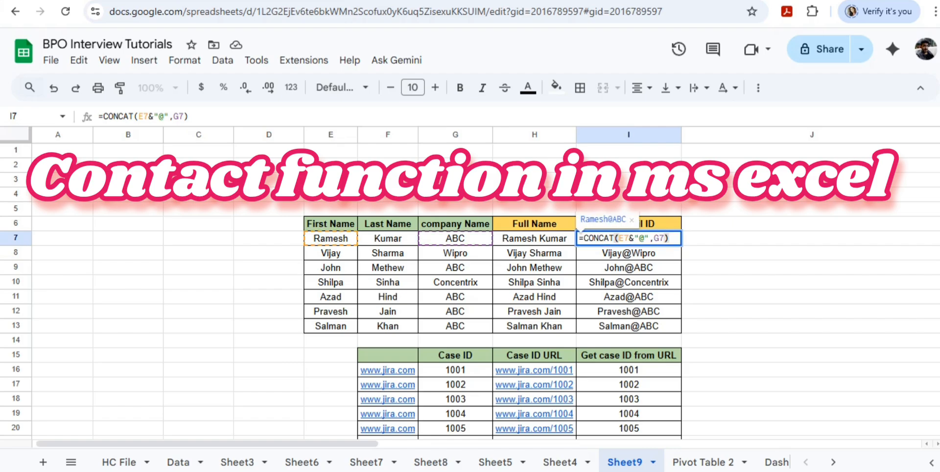
key(Left)
text(& )
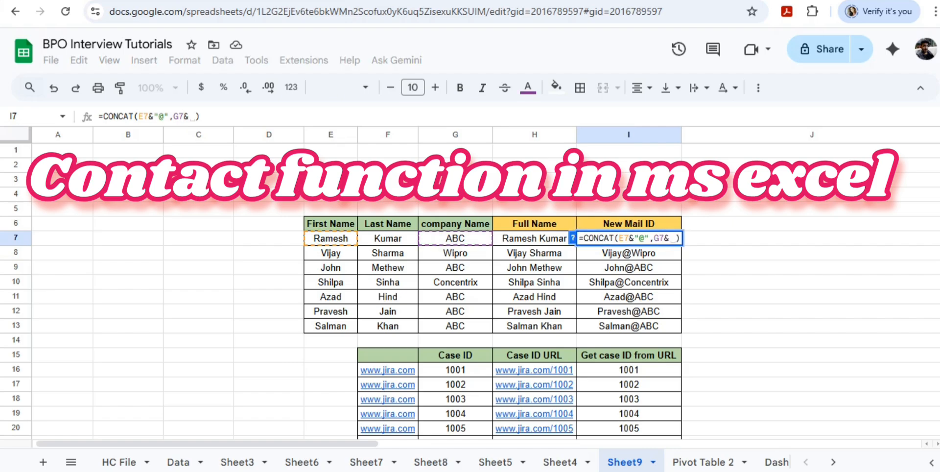
text(")
text(.com)
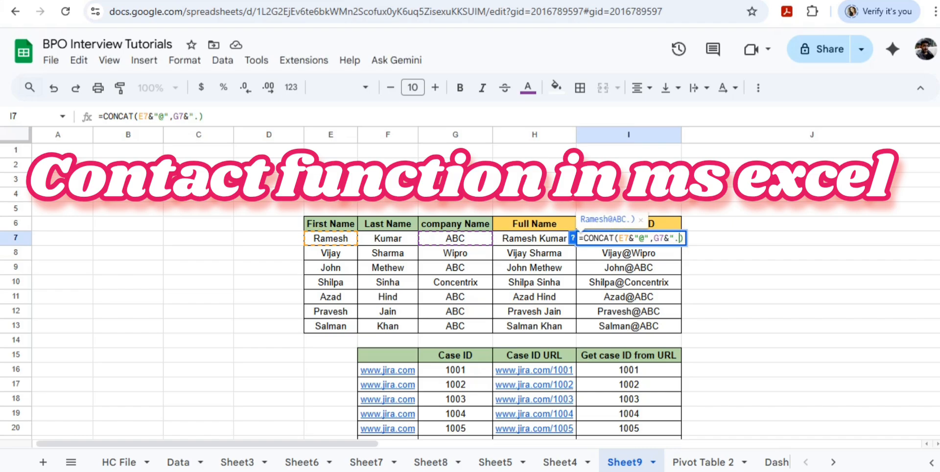
text(")
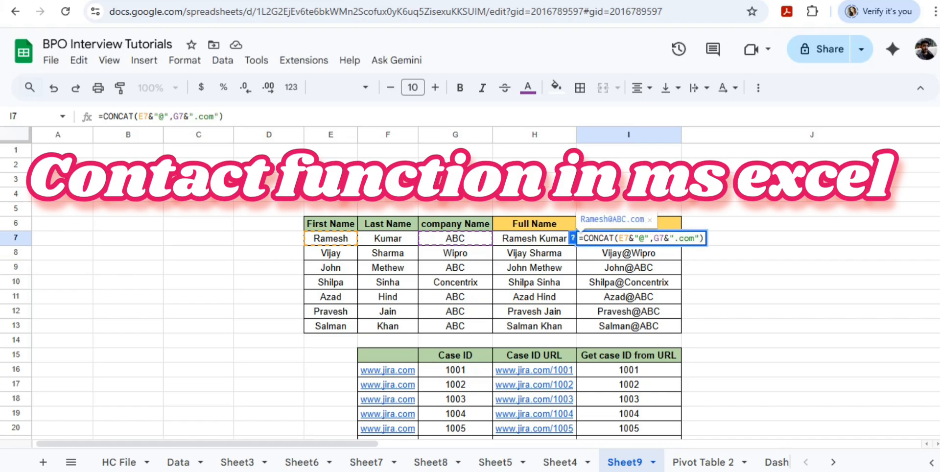
key(Return)
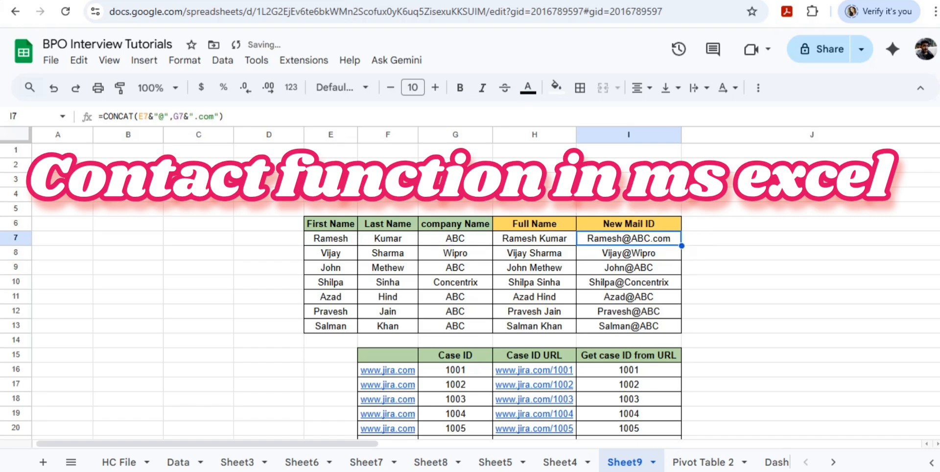
key(F2)
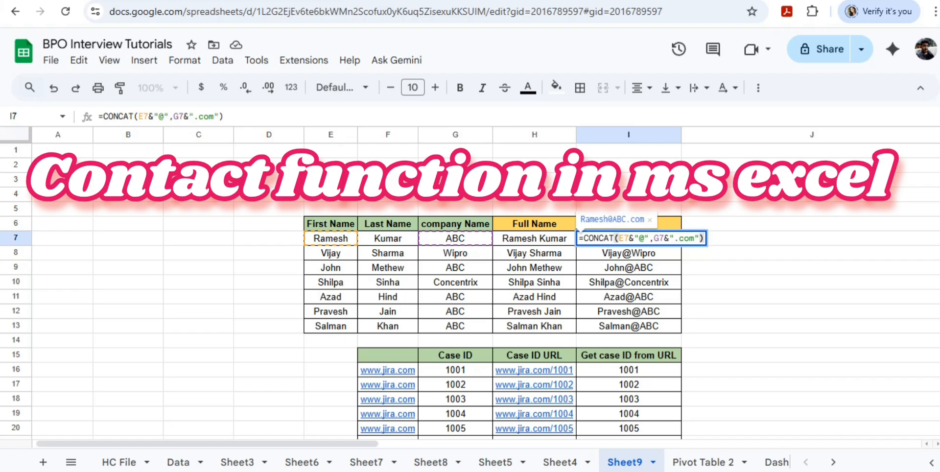
Confirm the ".com" mail ID formula in I7, fill it down to I13 and check the copied formula in I9.
key(Return)
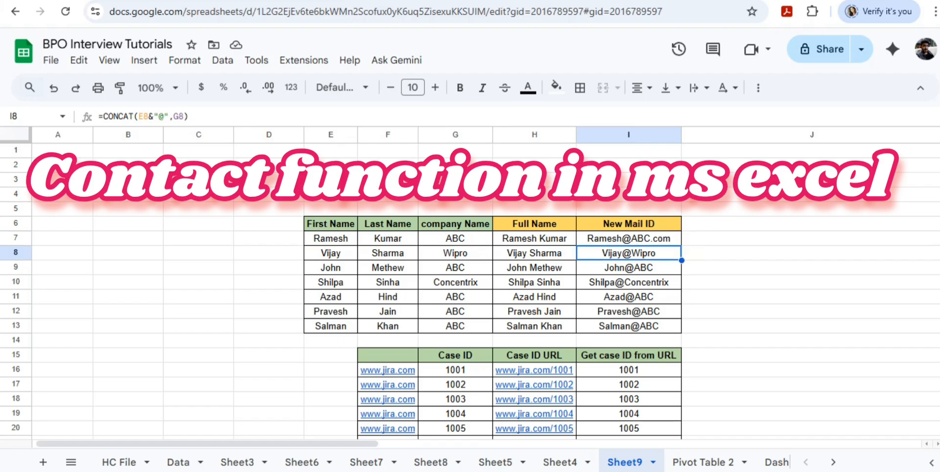
click(629, 238)
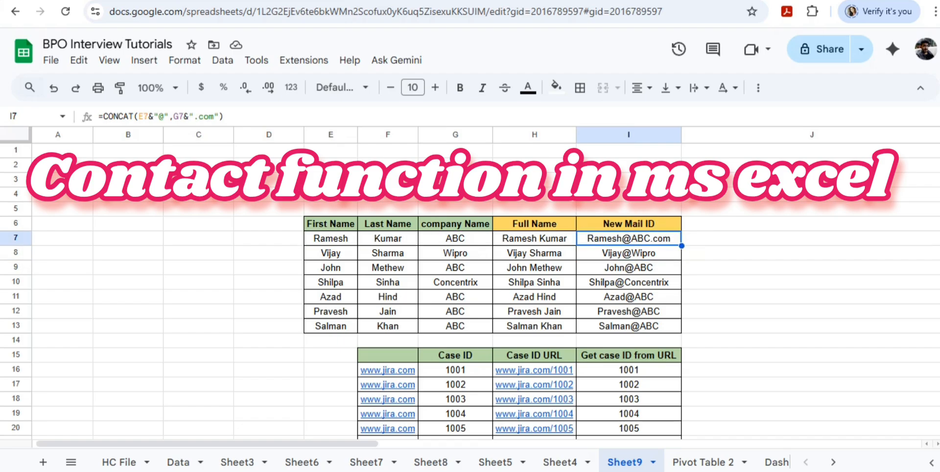
drag(681, 246, 681, 328)
click(628, 268)
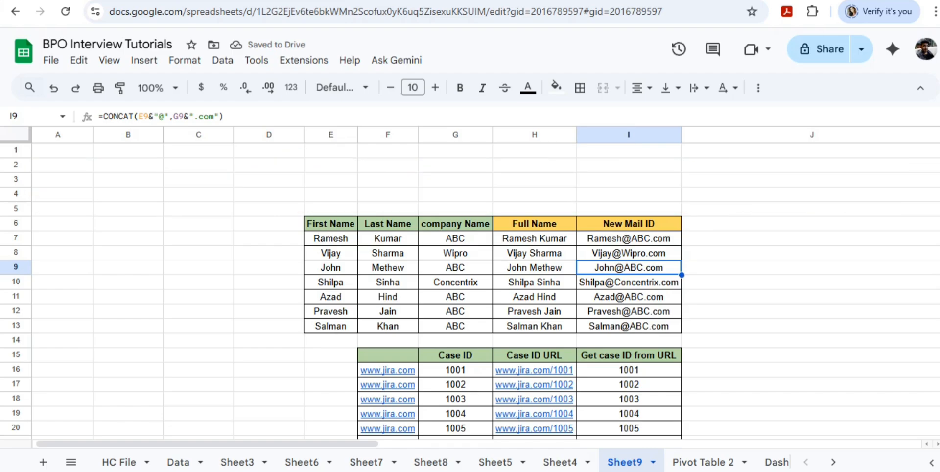
Examine the case table's base URL, Case ID, Case ID URL and Get case ID from URL columns.
scroll(490, 289, down, 5)
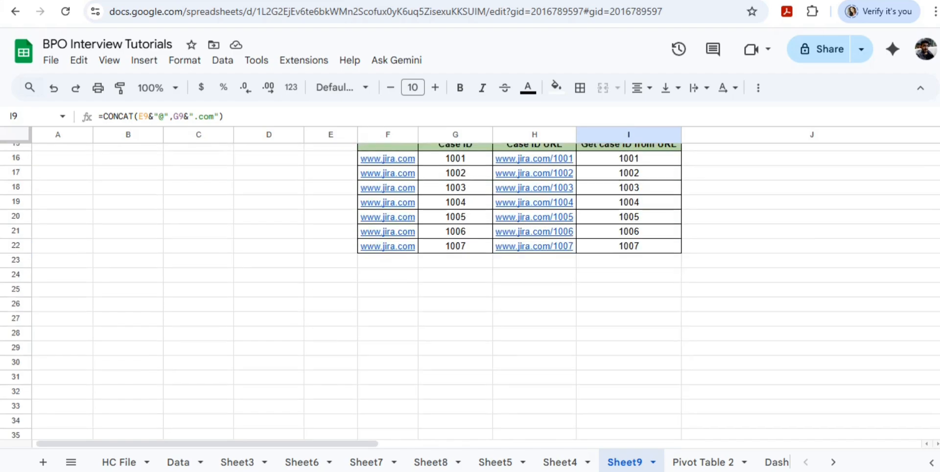
scroll(490, 289, up, 3)
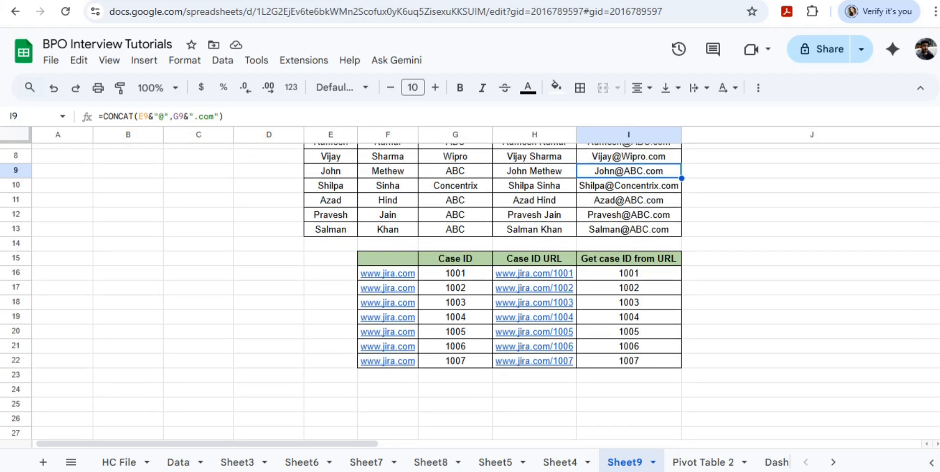
click(388, 259)
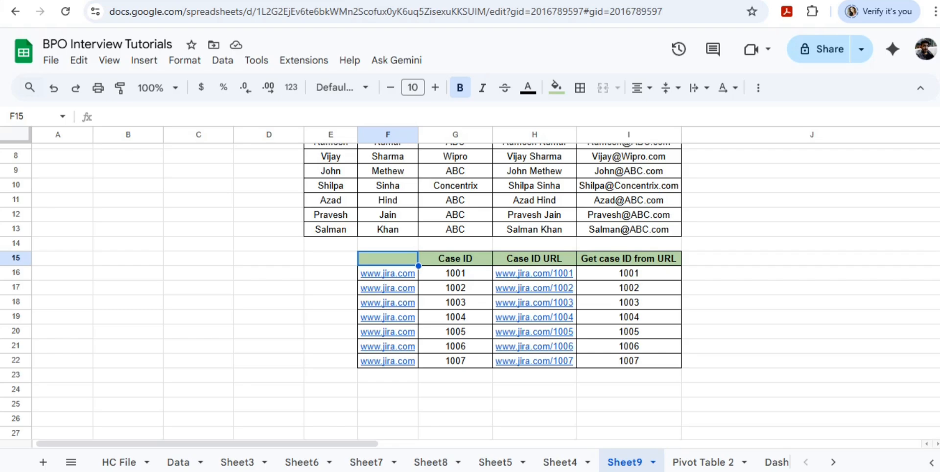
click(388, 273)
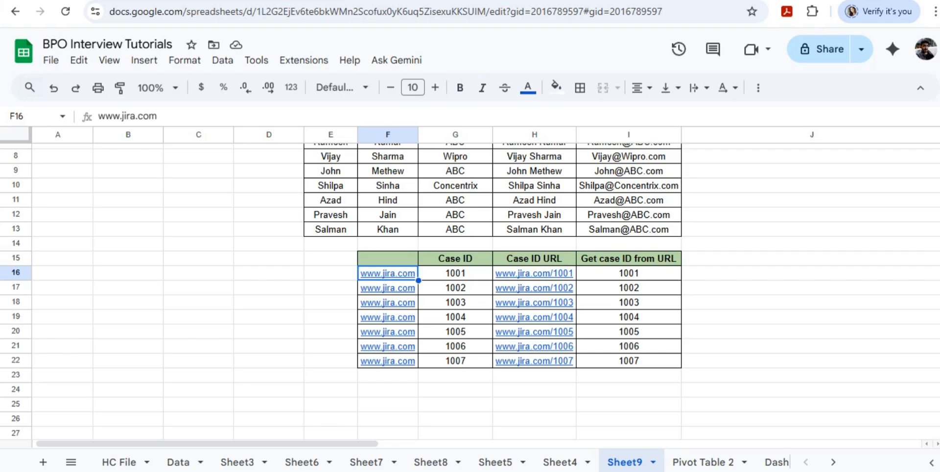
click(456, 273)
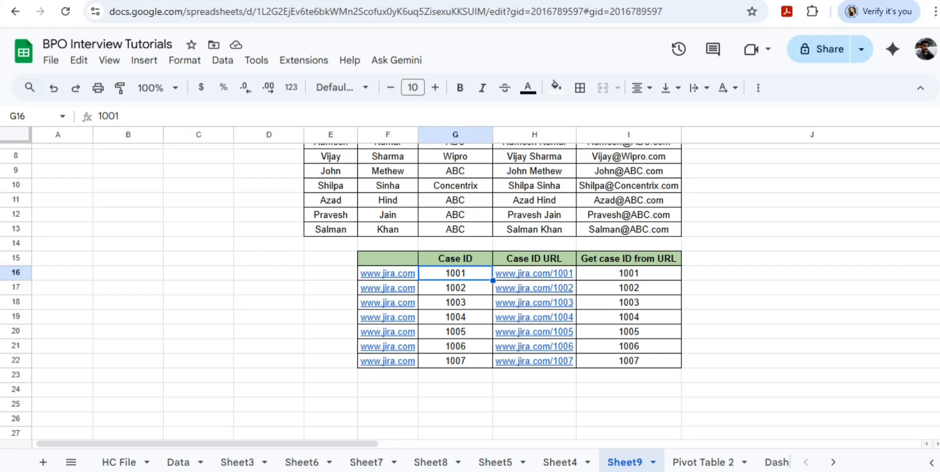
key(shift+Down)
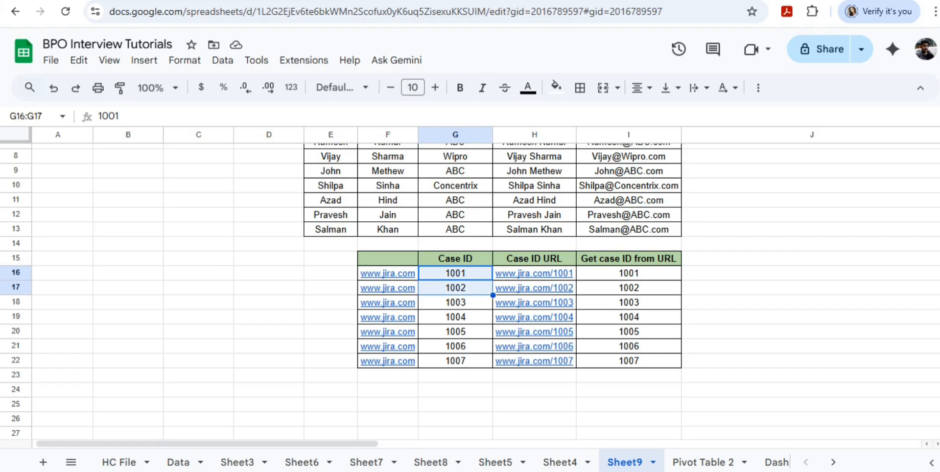
key(shift+Down)
key(ctrl+shift+Down)
key(Right)
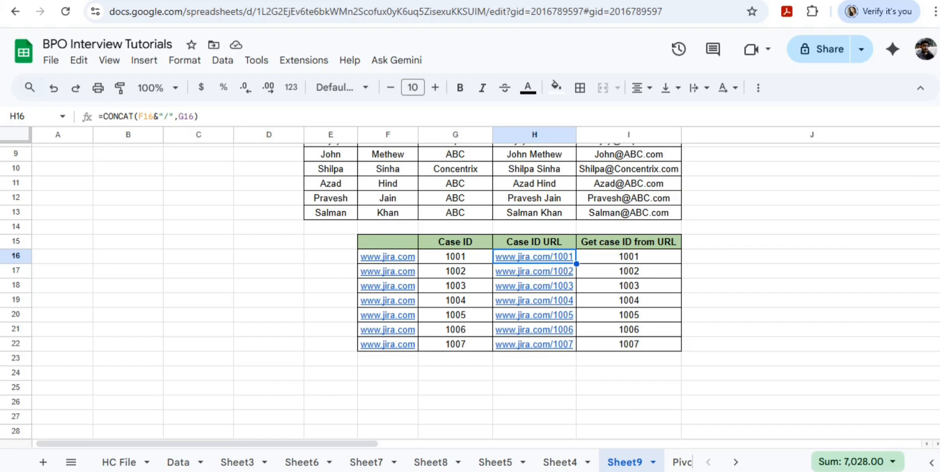
key(Right)
key(Up)
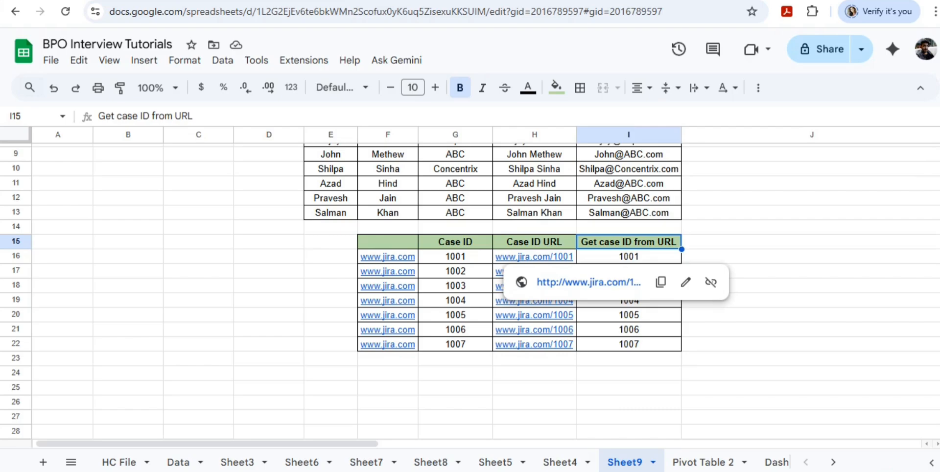
text(=)
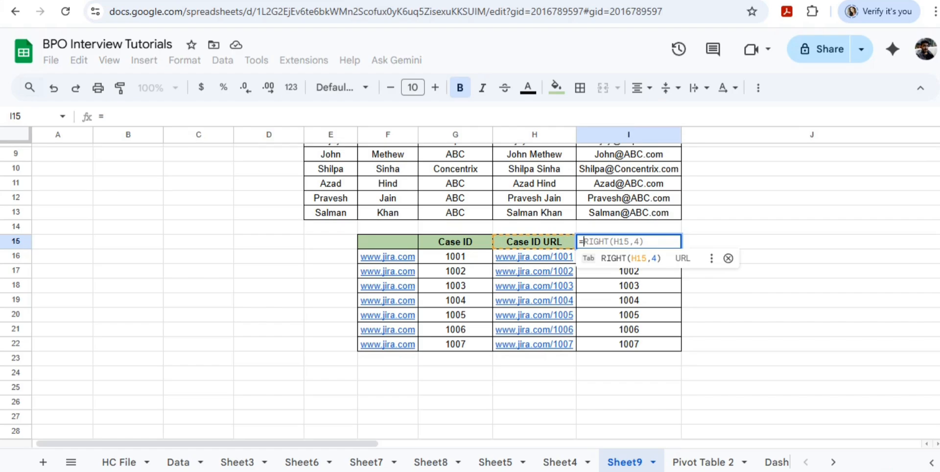
key(Escape)
key(Escape)
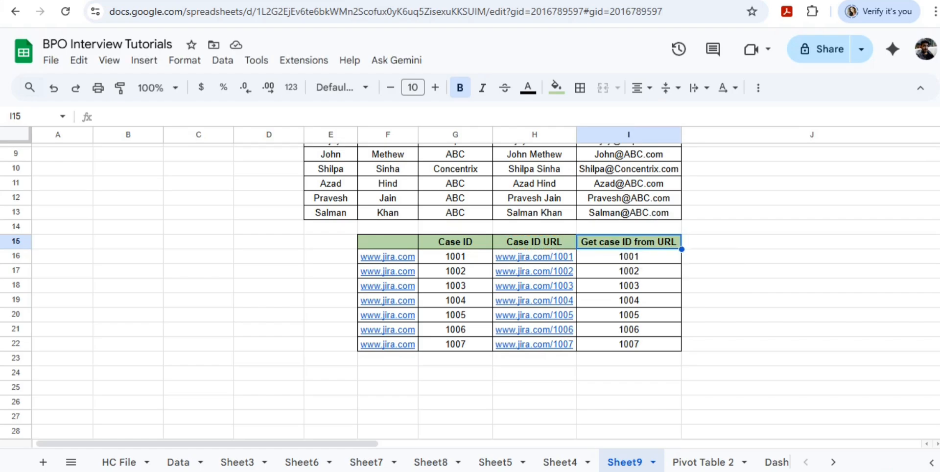
Re-enter the suggested formula =CONCAT(F16&"/",G16) in H16 under Case ID URL.
key(Left)
key(Down)
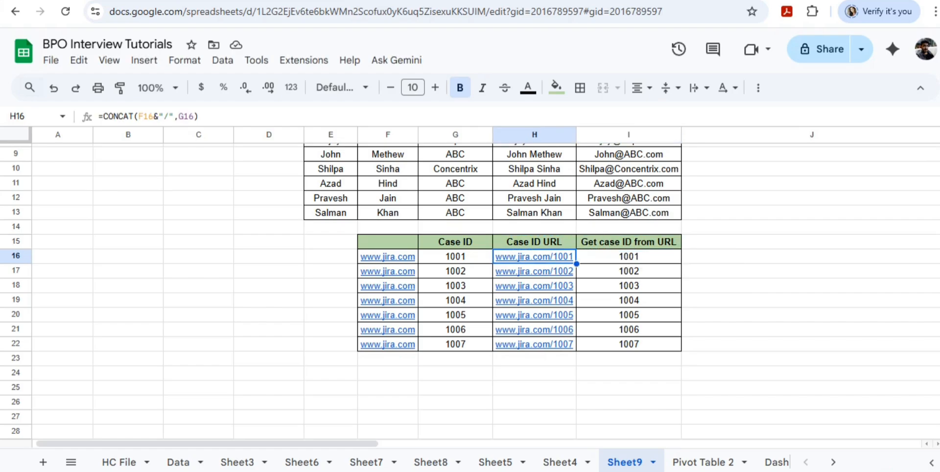
text(=)
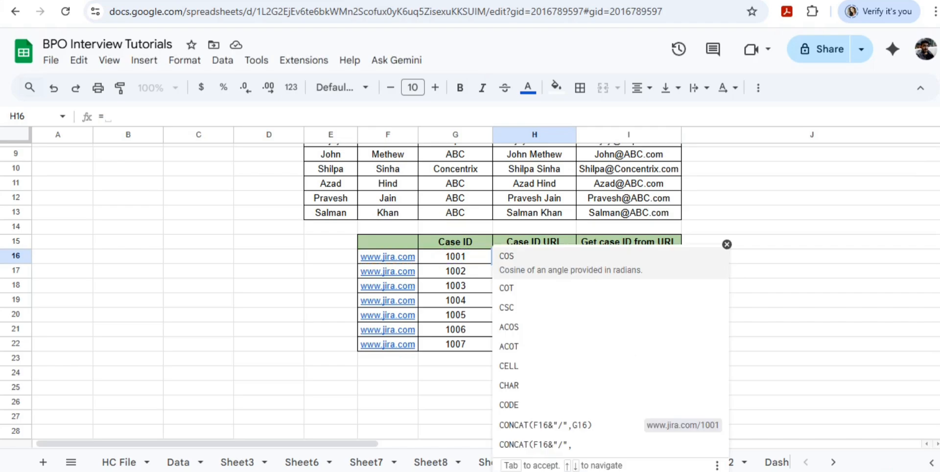
text(conc)
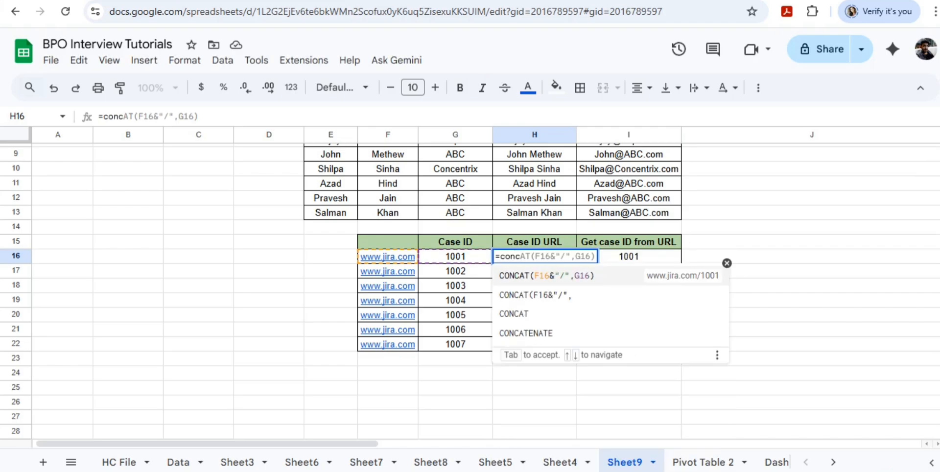
key(Tab)
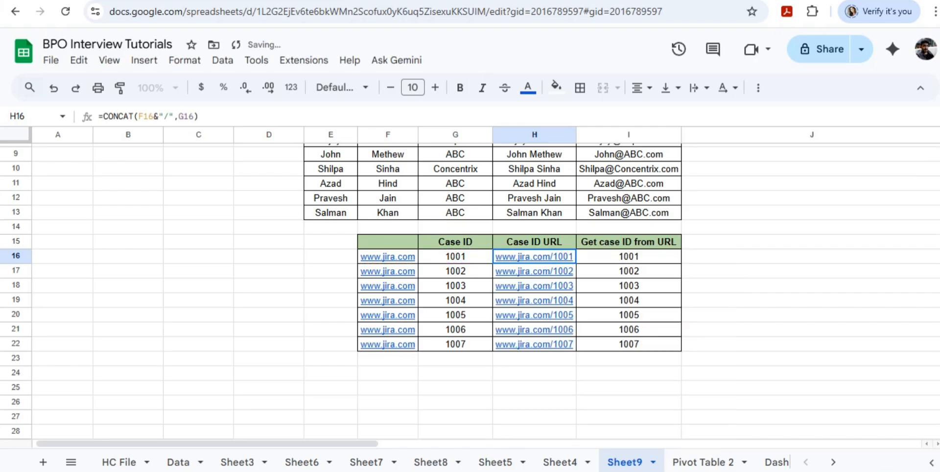
Rewrite the H16 formula as =CONCAT(F16,G16) to join the base URL and case ID without a separator.
triple_click(535, 256)
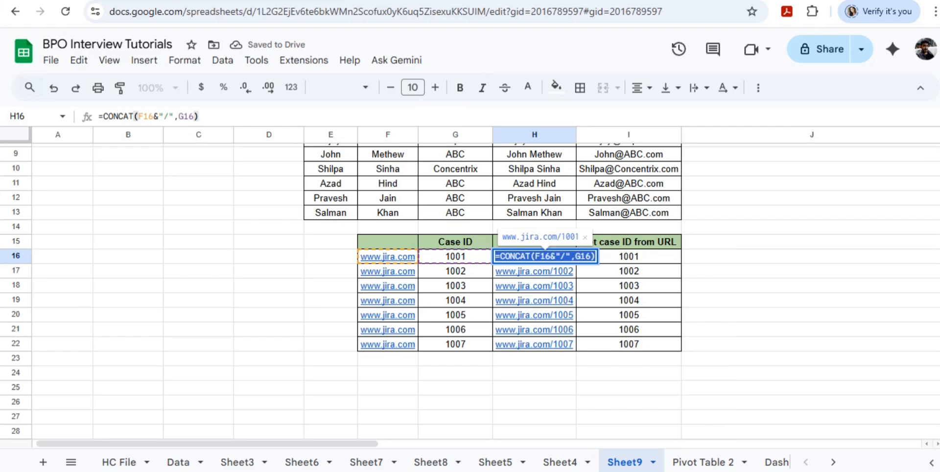
click(546, 256)
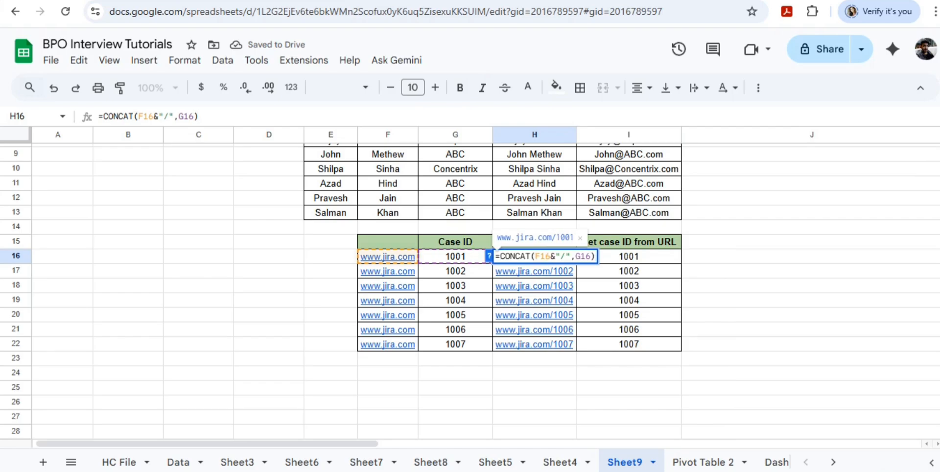
key(shift+Right)
key(shift+Right)
key(shift+Right)
key(shift+Right)
key(shift+Right)
key(shift+Right)
key(shift+Right)
key(shift+Right)
key(shift+Right)
key(shift+Right)
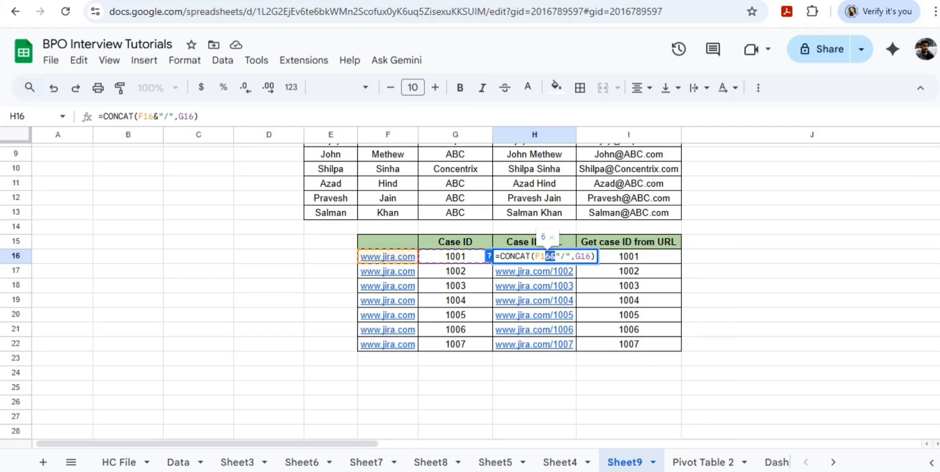
key(BackSpace)
key(BackSpace)
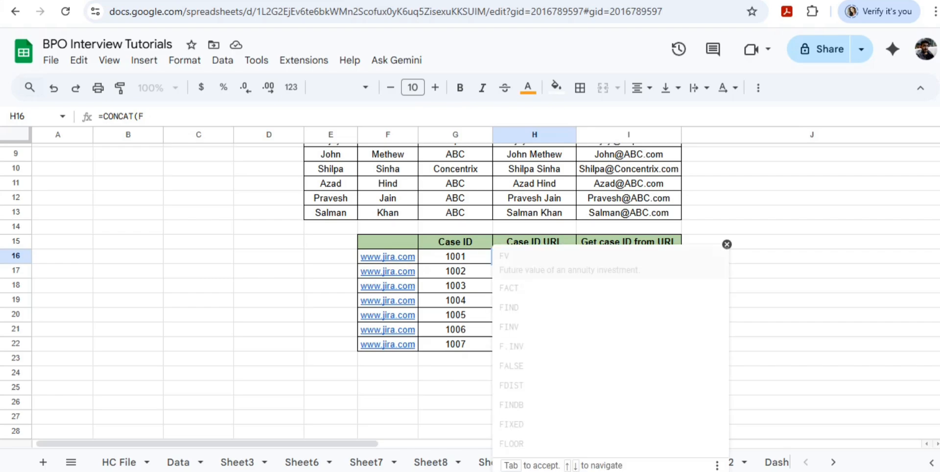
key(BackSpace)
click(388, 257)
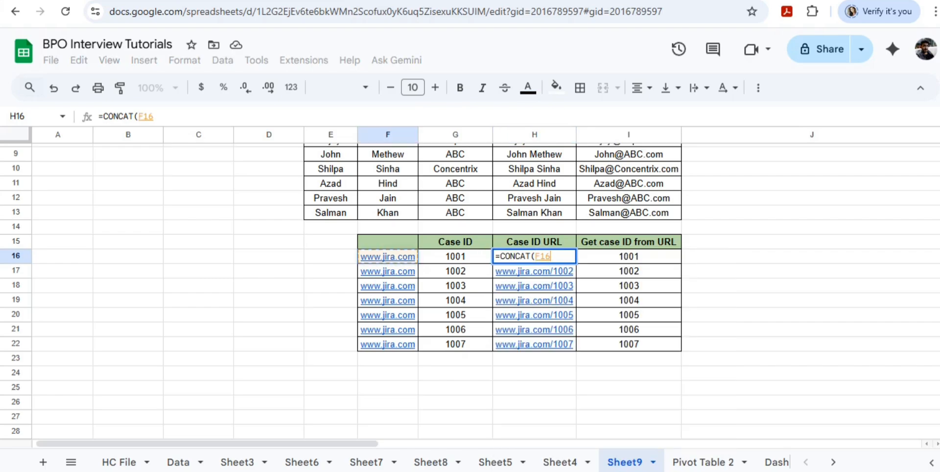
text(,)
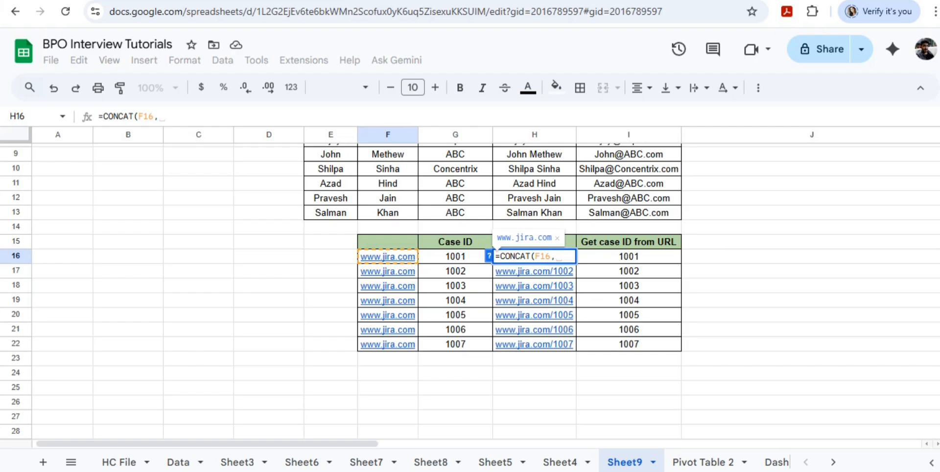
key(BackSpace)
text(,)
click(455, 256)
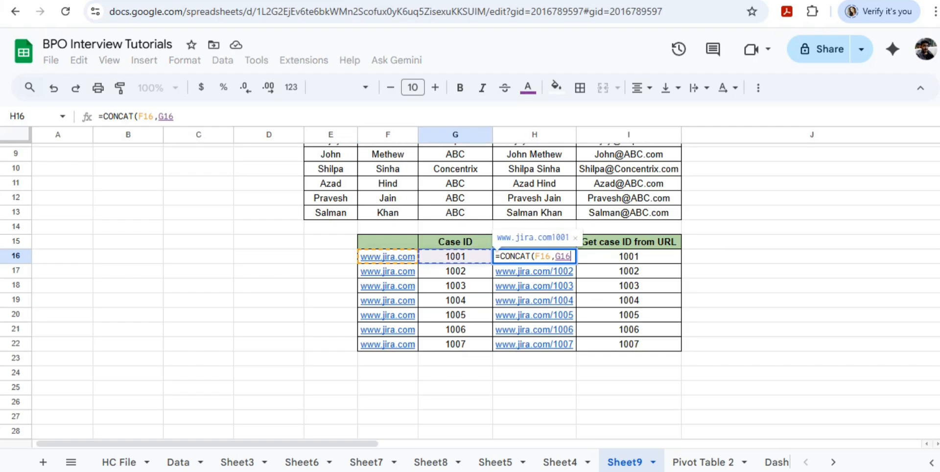
text())
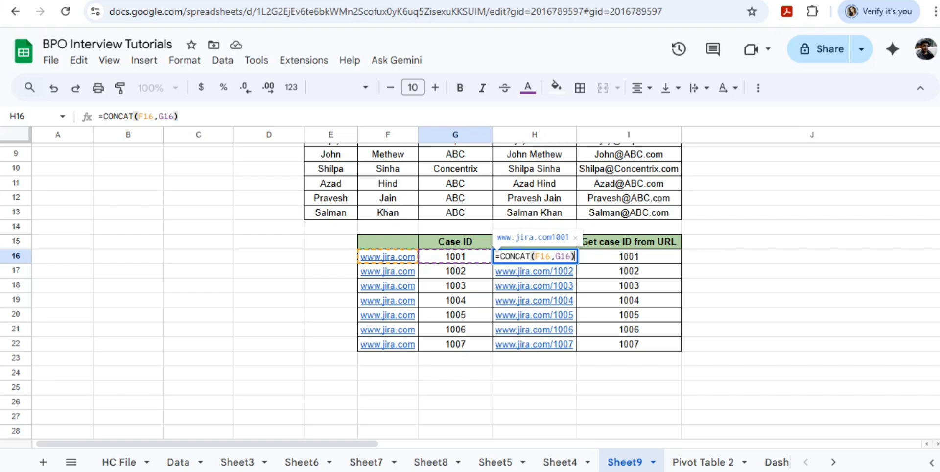
key(Return)
key(Up)
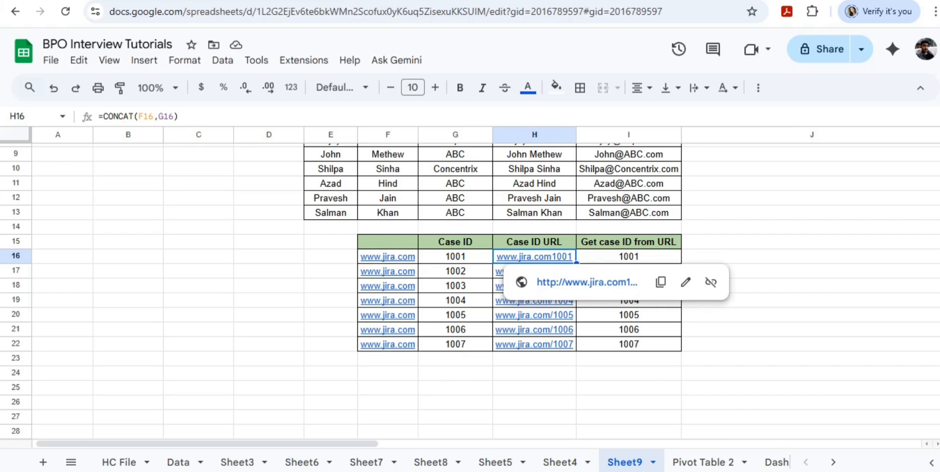
Insert a slash separator into the H16 formula, making it =CONCAT(F16&"/",G16).
key(F2)
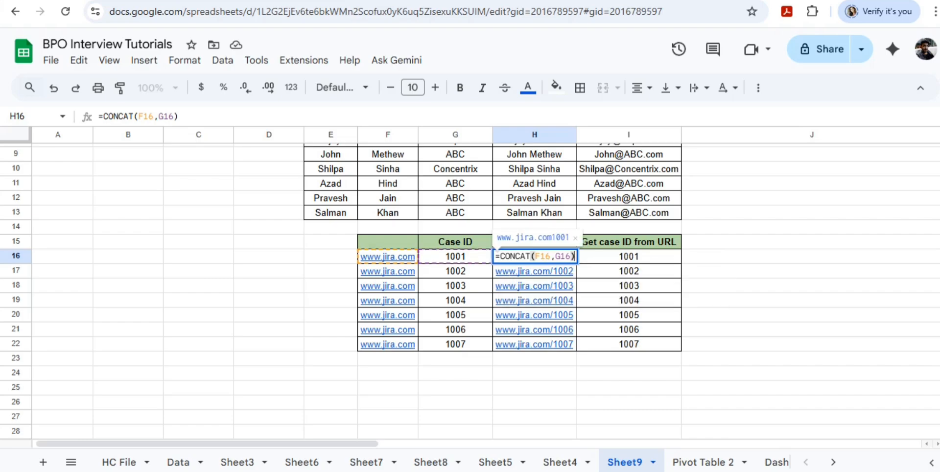
click(140, 117)
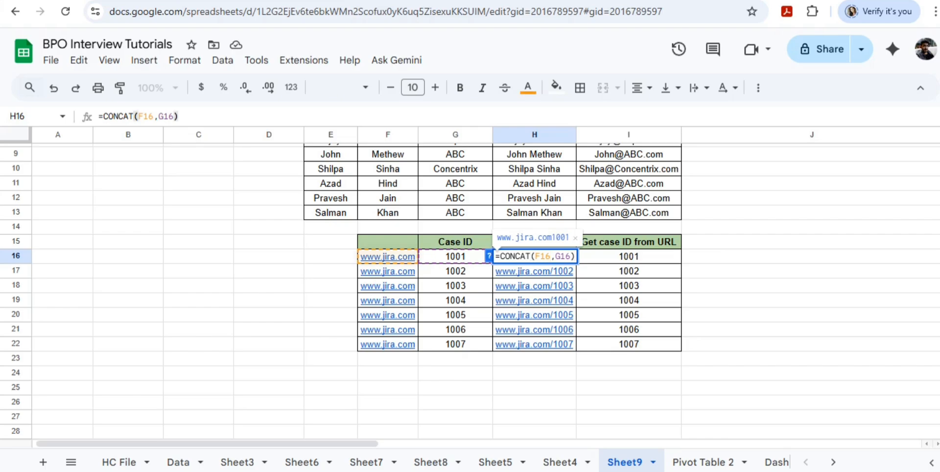
text(&"")
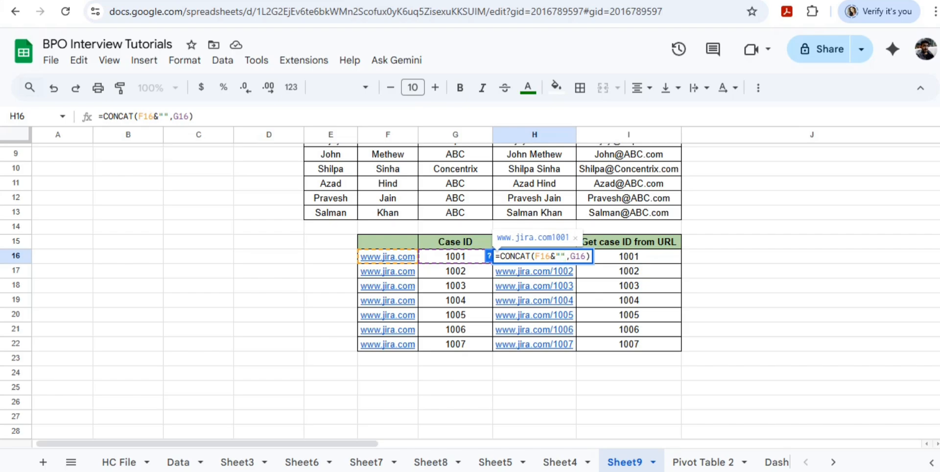
text(/)
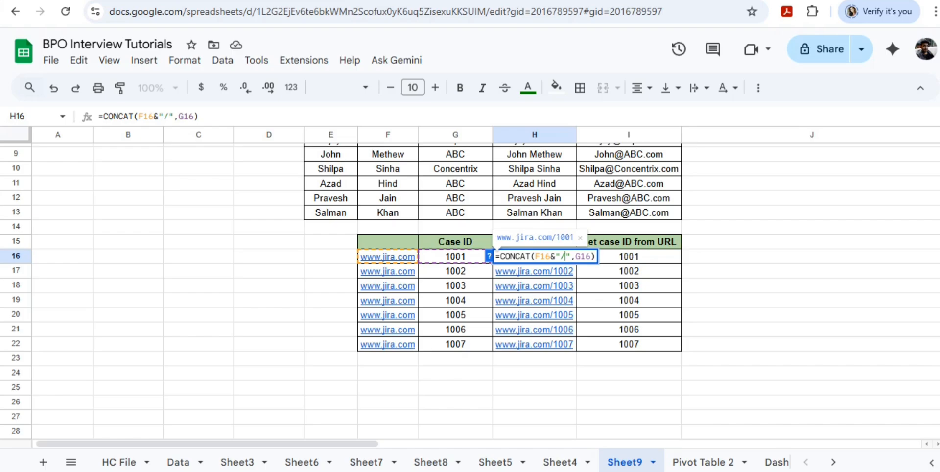
key(Return)
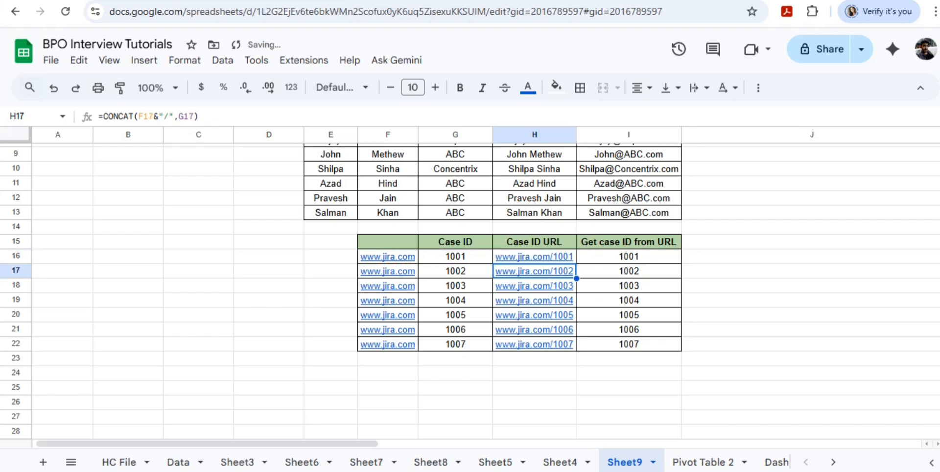
key(Up)
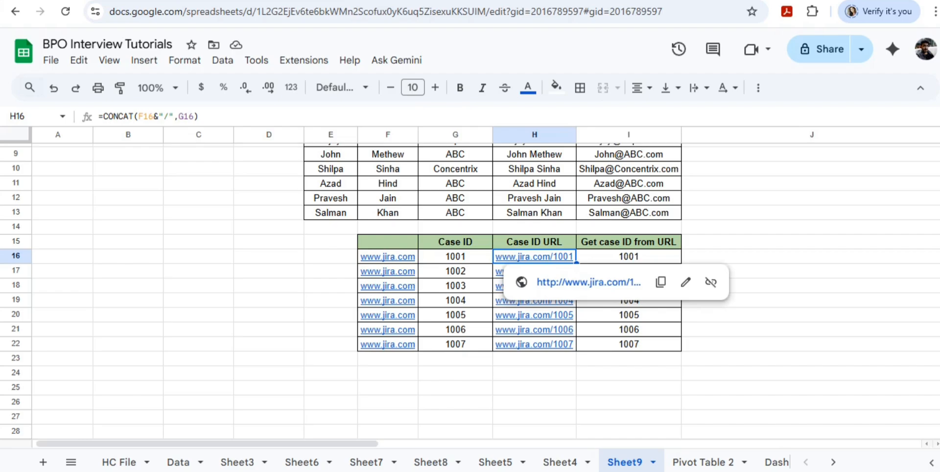
Compare the first case ID in G16 with the extraction formula in I16 and its source URL in H16.
click(455, 257)
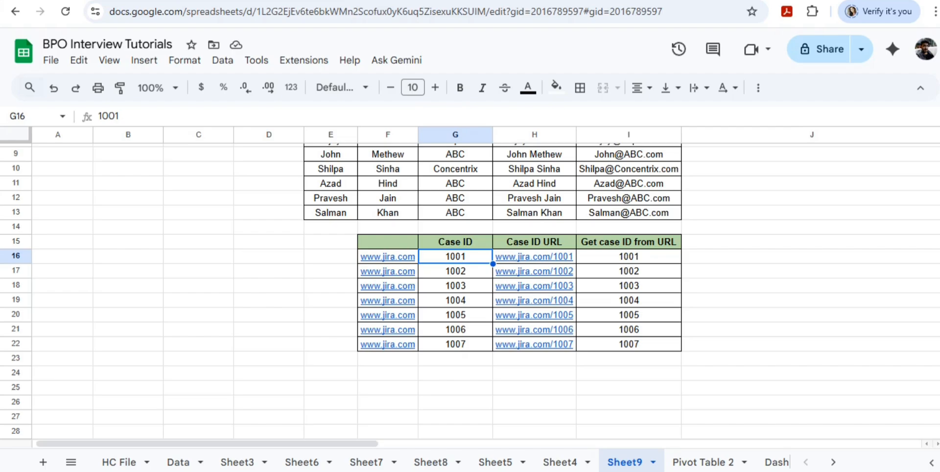
mouse_move(534, 257)
click(629, 257)
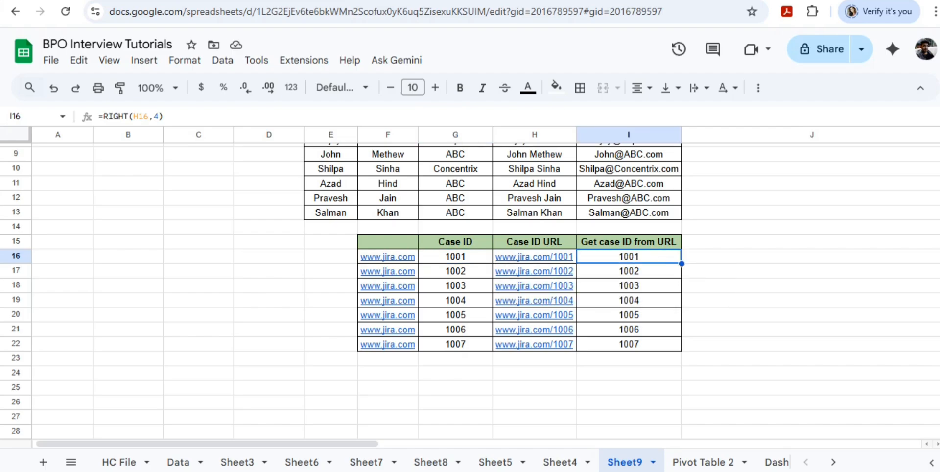
mouse_move(534, 242)
mouse_down()
mouse_move(629, 257)
mouse_move(535, 256)
mouse_up()
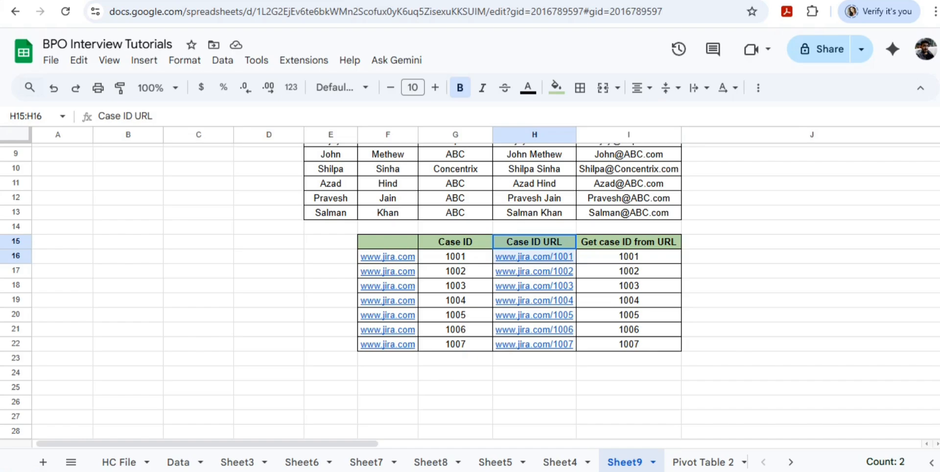
click(628, 242)
click(629, 257)
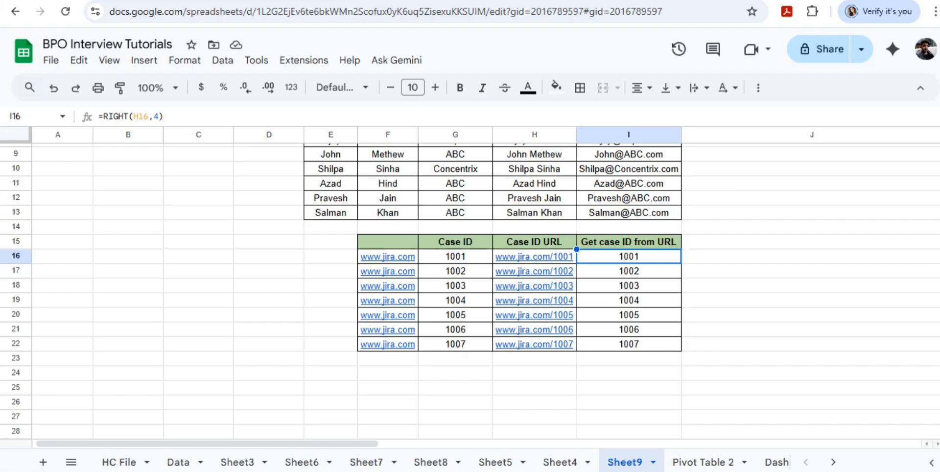
text(=)
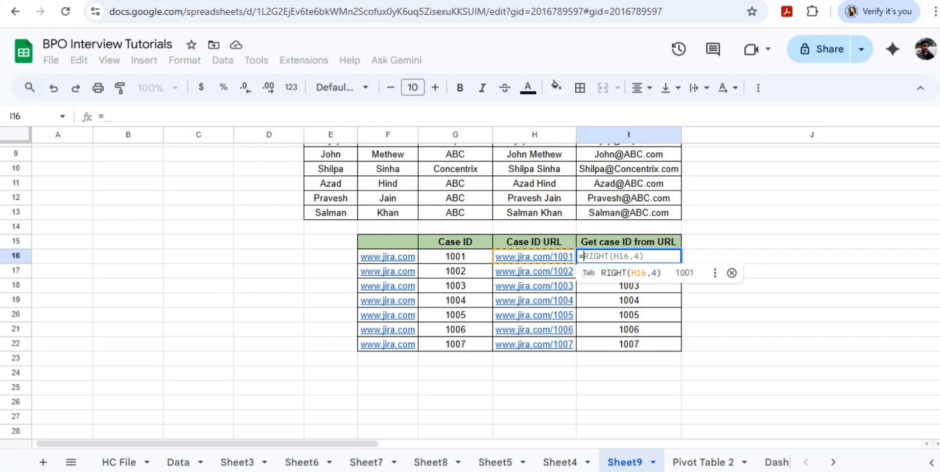
key(Escape)
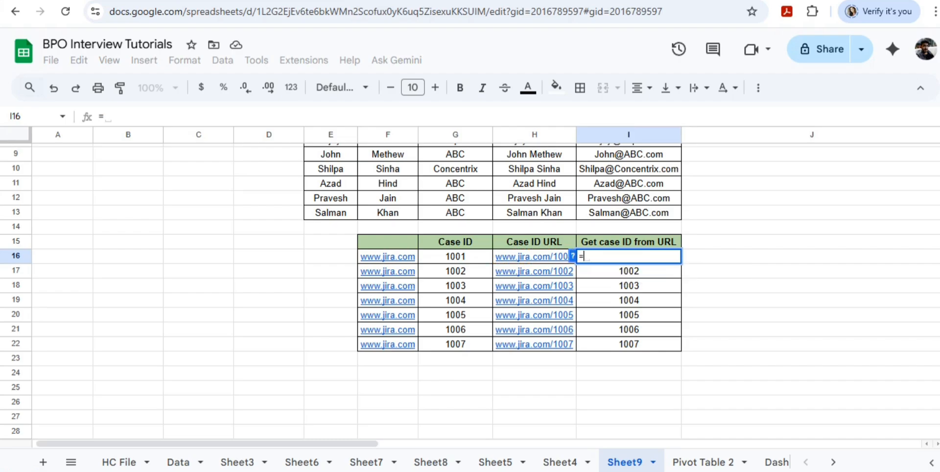
key(Escape)
Examine the generated URLs in the Case ID URL column from H16 to H22.
click(534, 256)
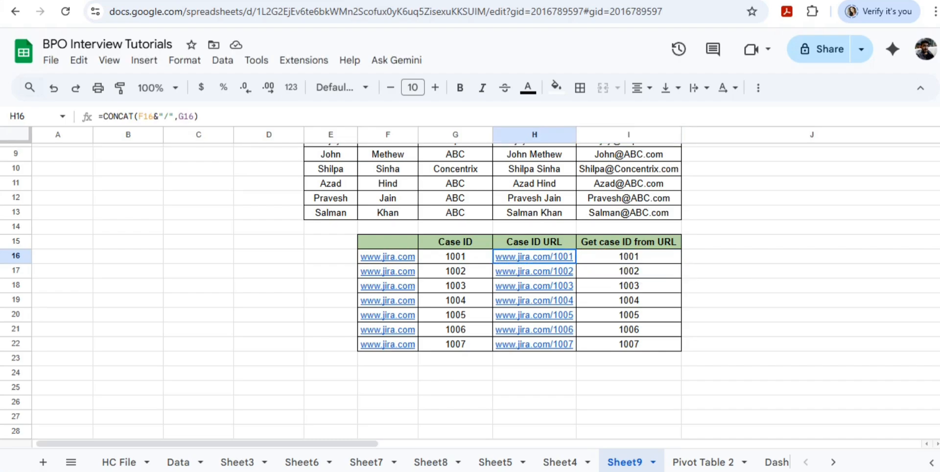
key(Down)
key(Down)
key(Down)
key(Down)
key(Down)
key(Down)
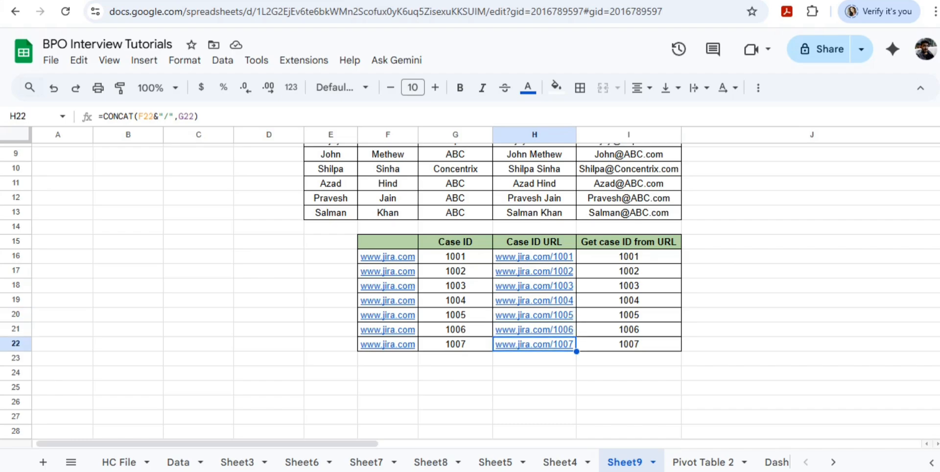
key(Up)
key(Up)
key(Up)
key(Up)
key(Up)
key(Up)
key(Up)
key(Up)
key(Down)
key(Down)
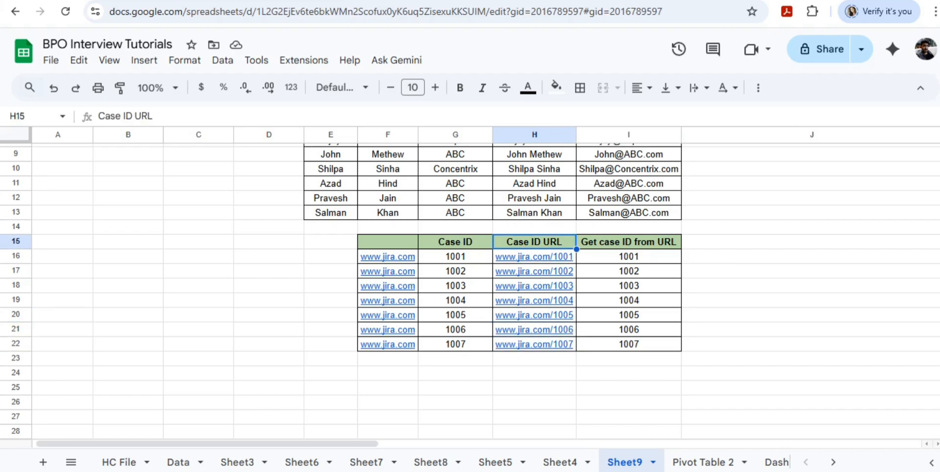
Enter =right(H16,4) in I16 to extract the four-character case ID from the end of the URL.
key(Right)
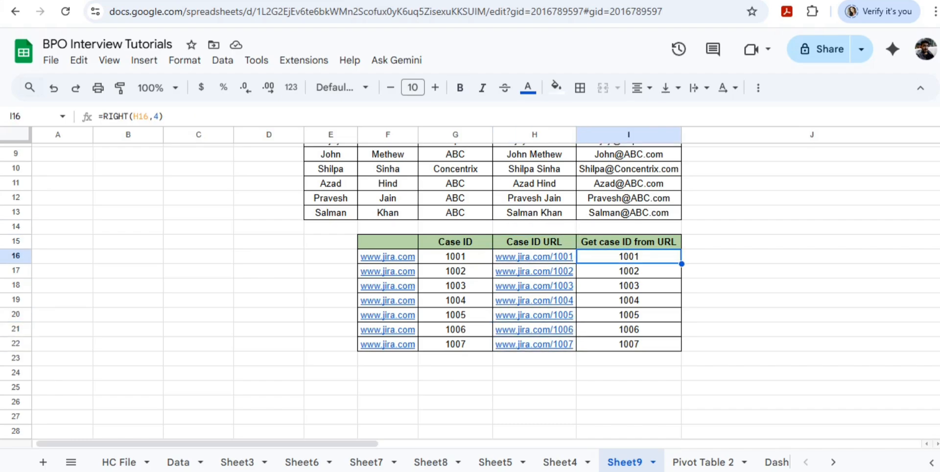
text(=)
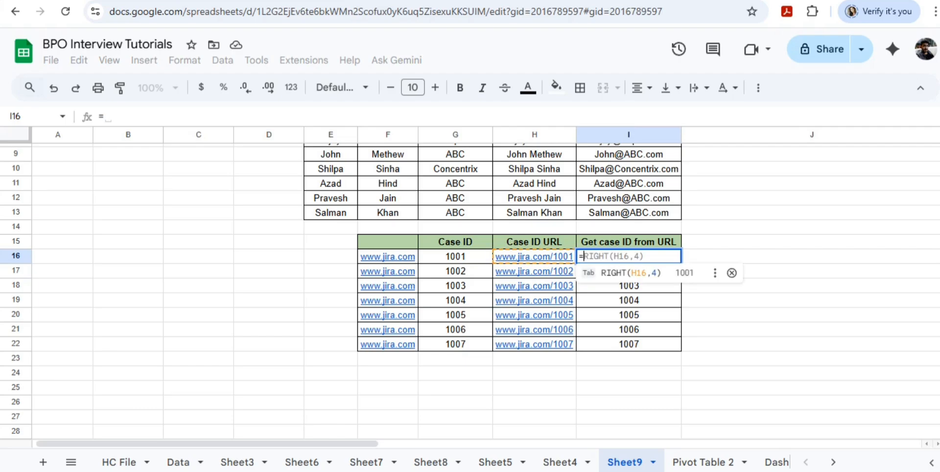
text(righ)
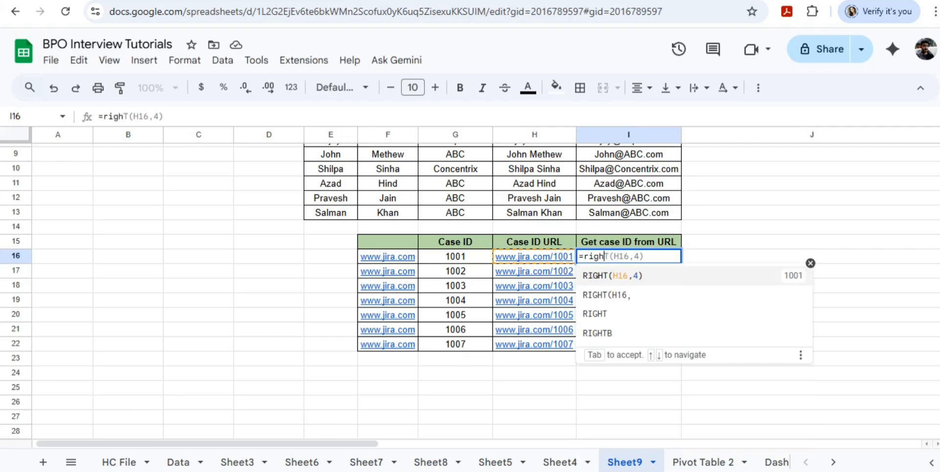
text(t()
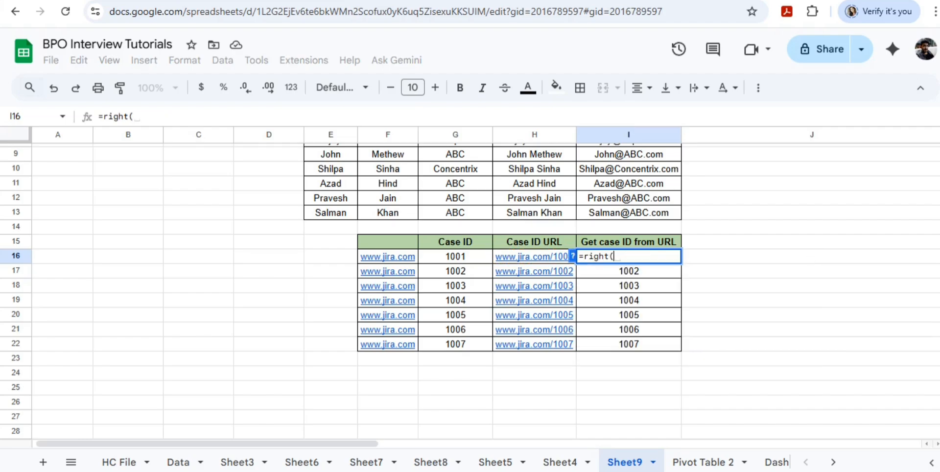
key(Left)
key(Left)
key(Right)
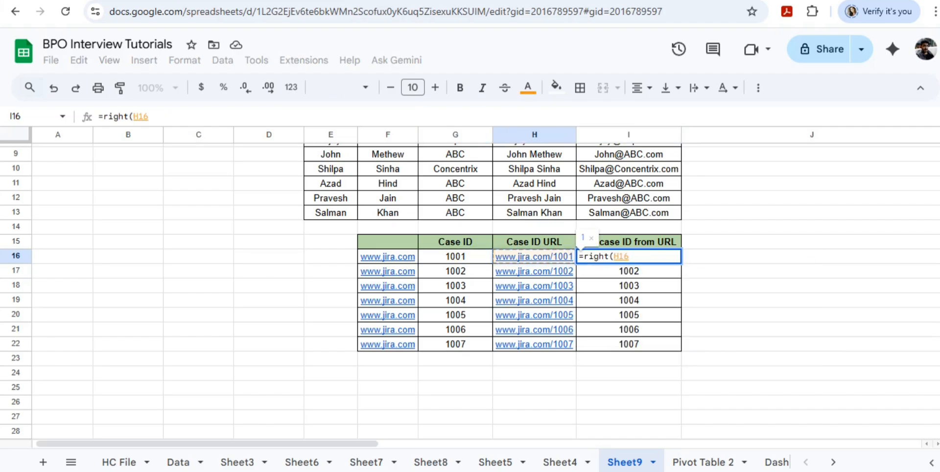
text(,)
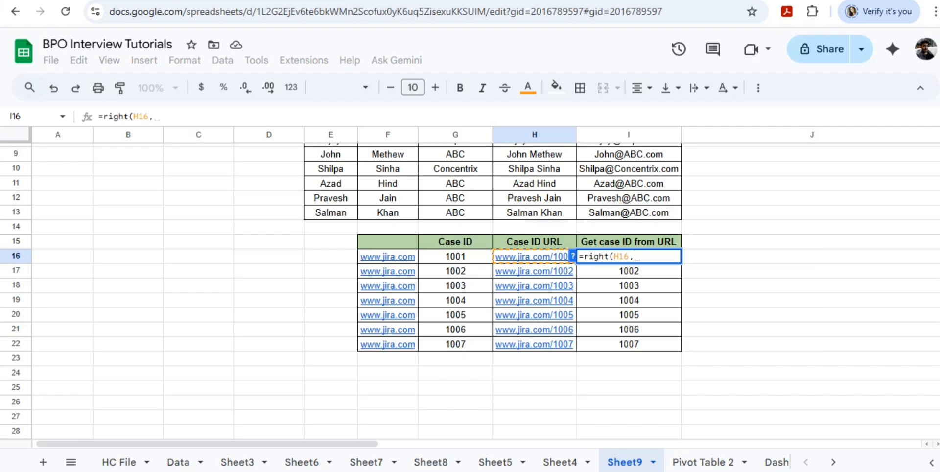
text(4))
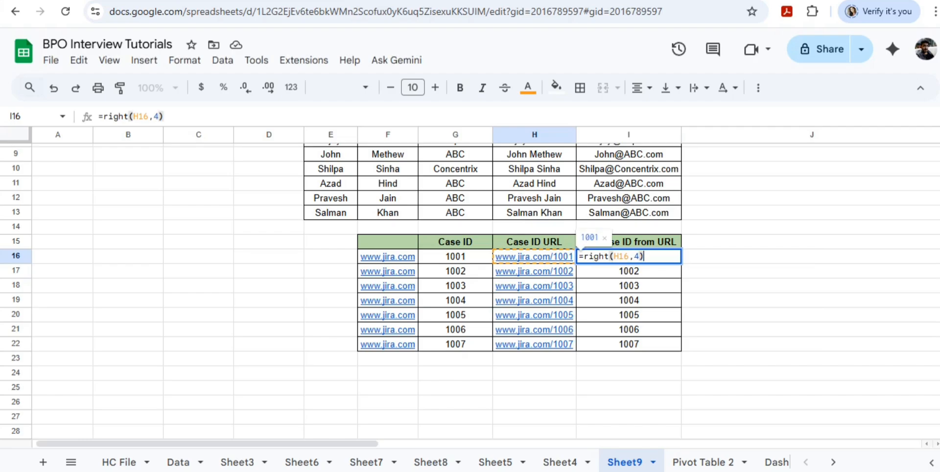
key(Return)
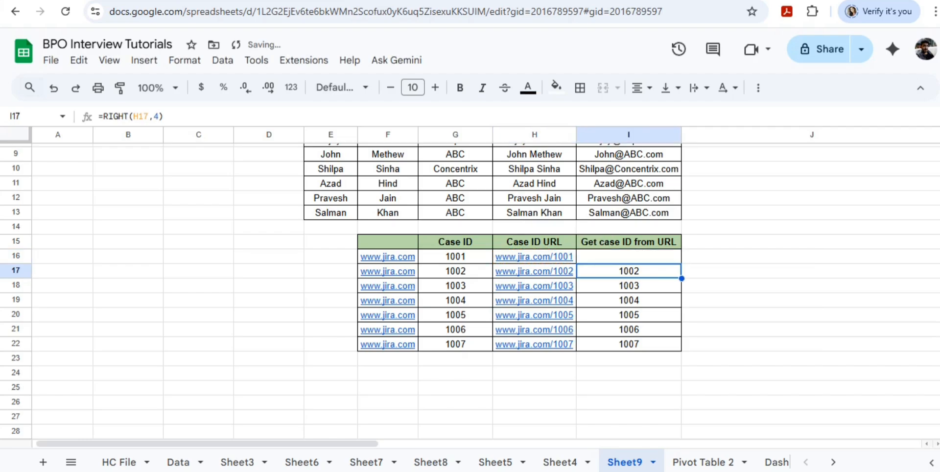
Fill the I16 extraction formula down through I22, covering every case ID URL.
key(Up)
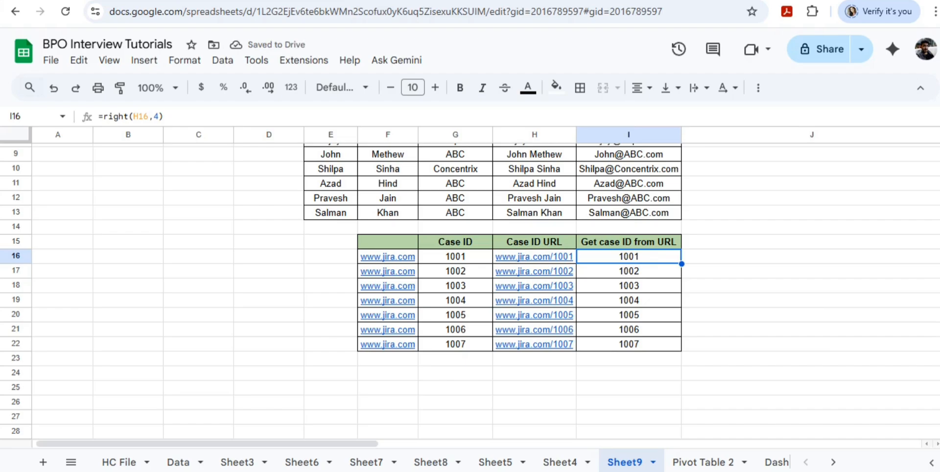
double_click(682, 264)
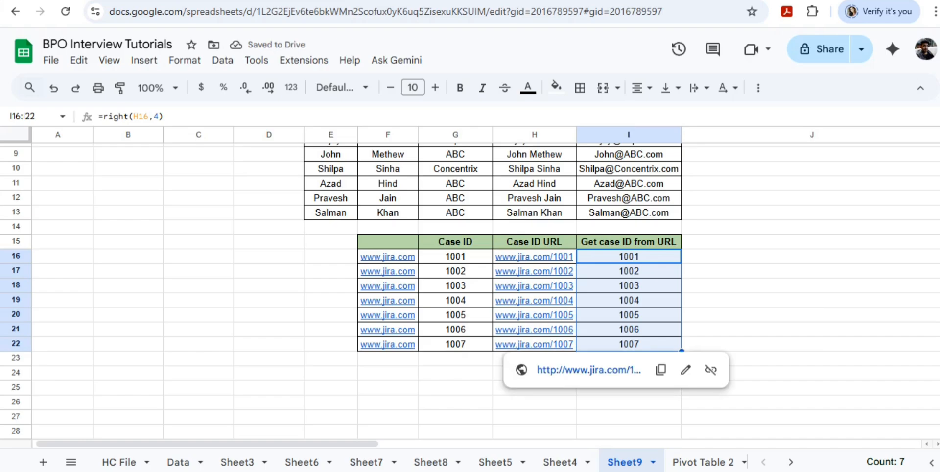
click(629, 315)
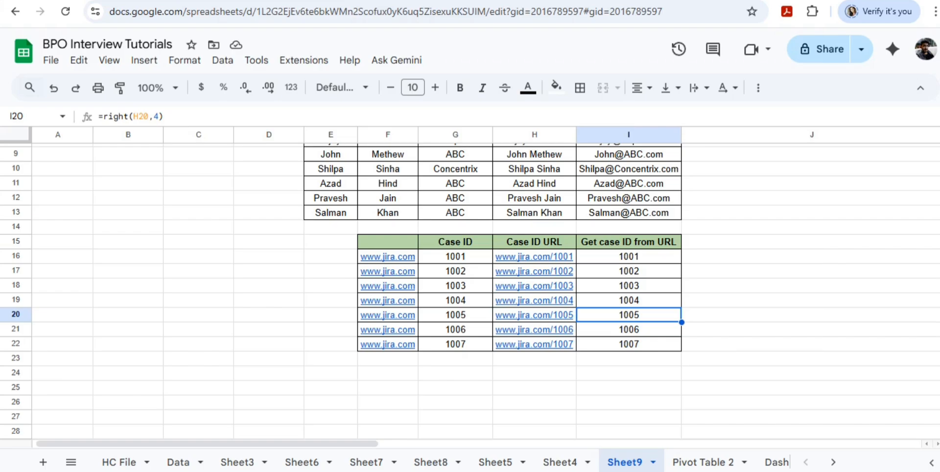
scroll(470, 291, up, 2)
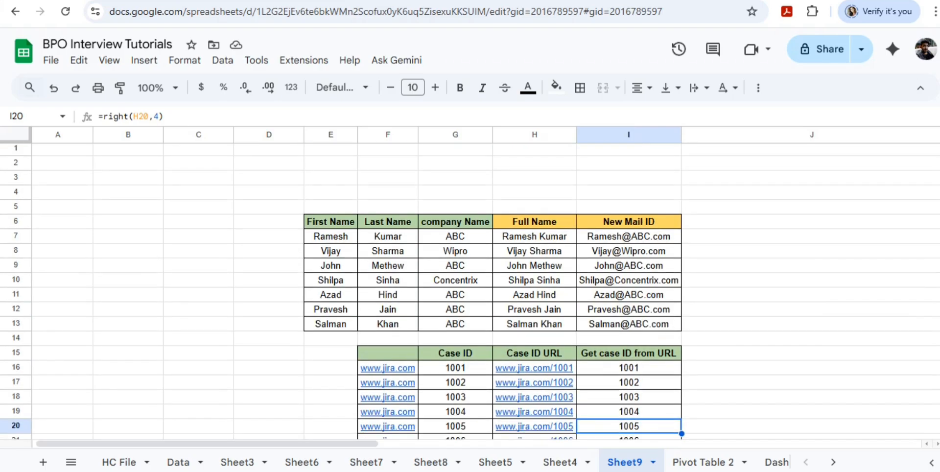
scroll(471, 291, down, 2)
scroll(470, 291, up, 2)
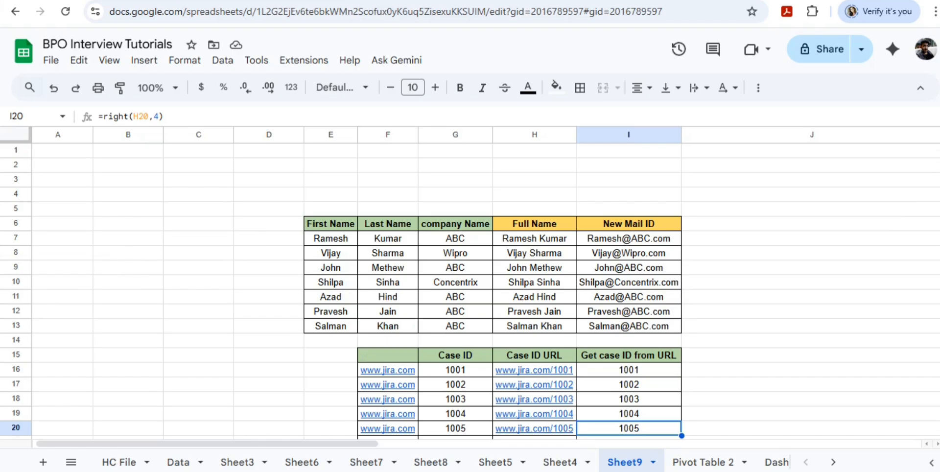